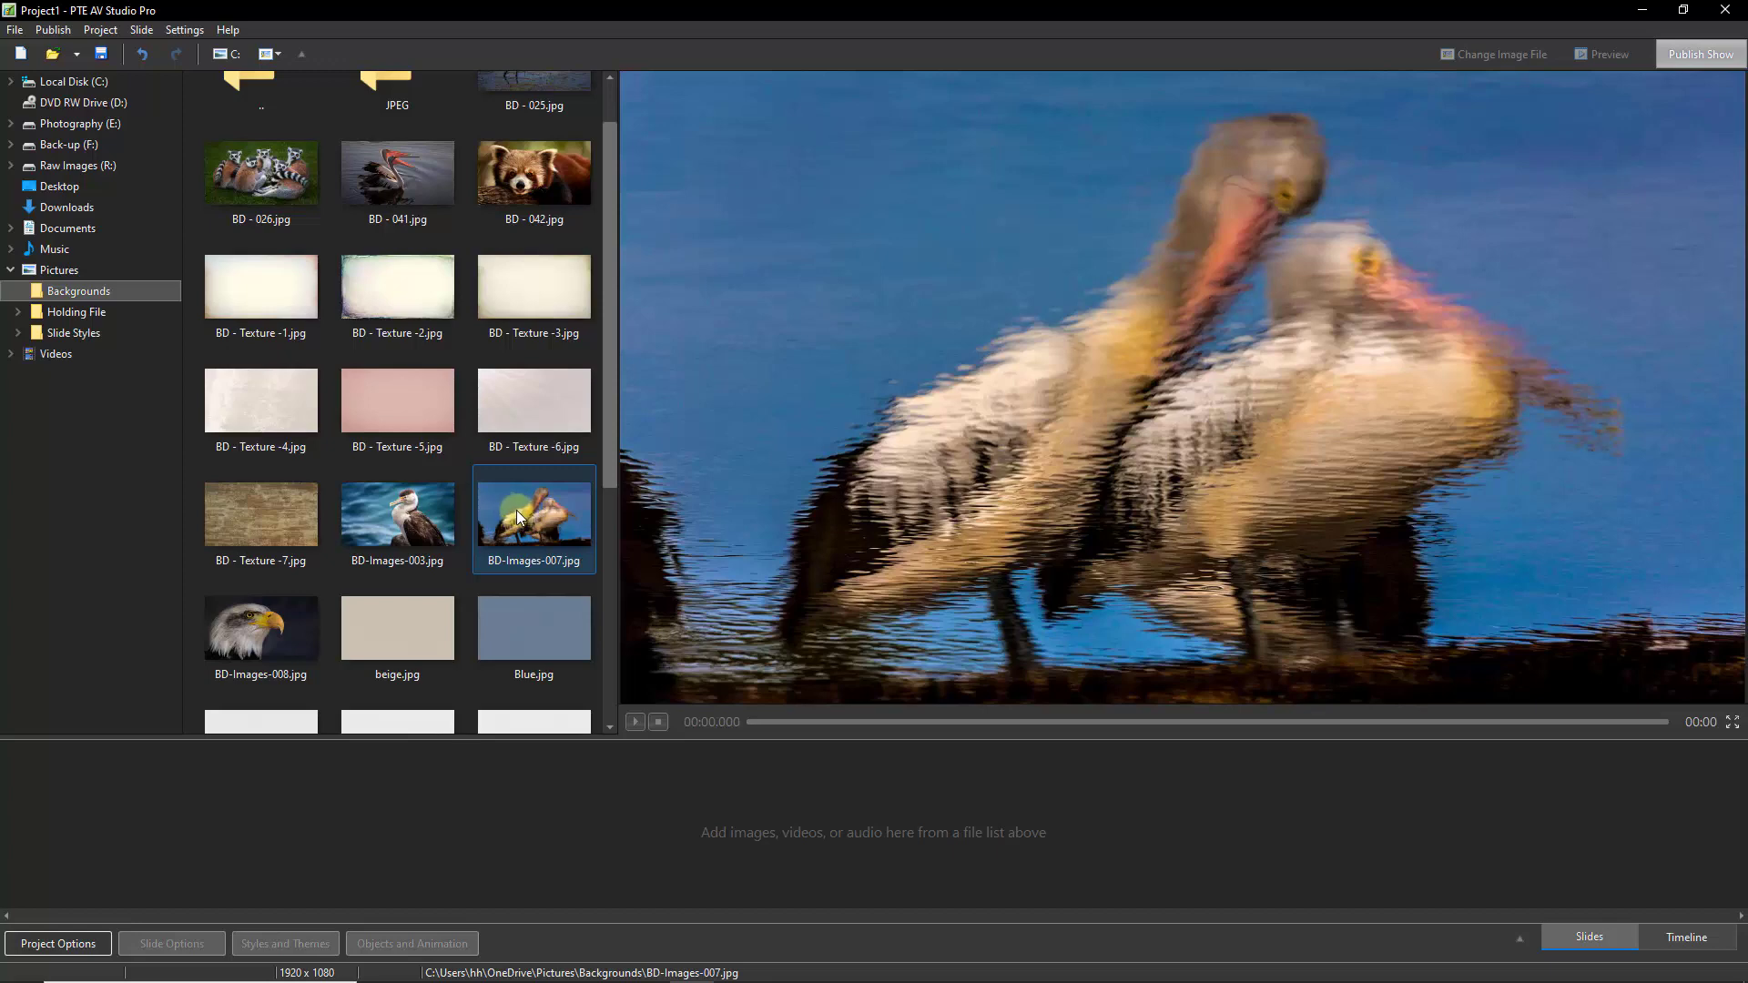
- Add BD-Images-007.jpg as a slide and set the image's zoom to 75% in Objects and Animation
double_click(516, 510)
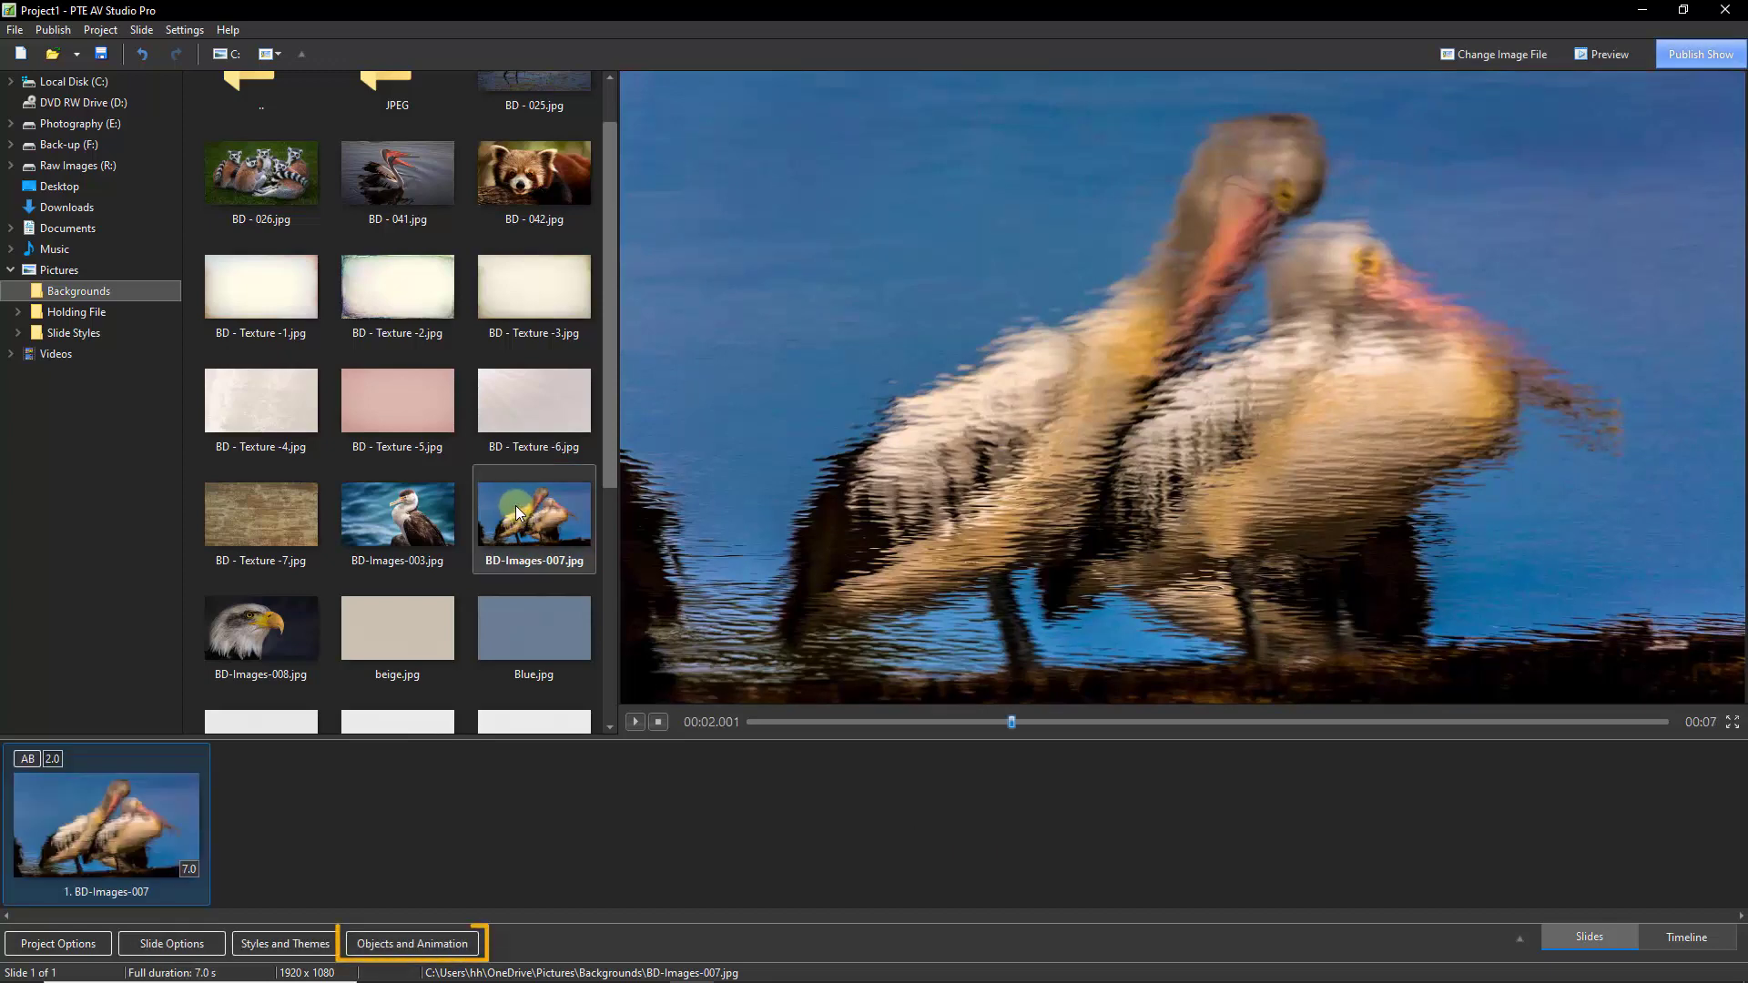
left_click(419, 950)
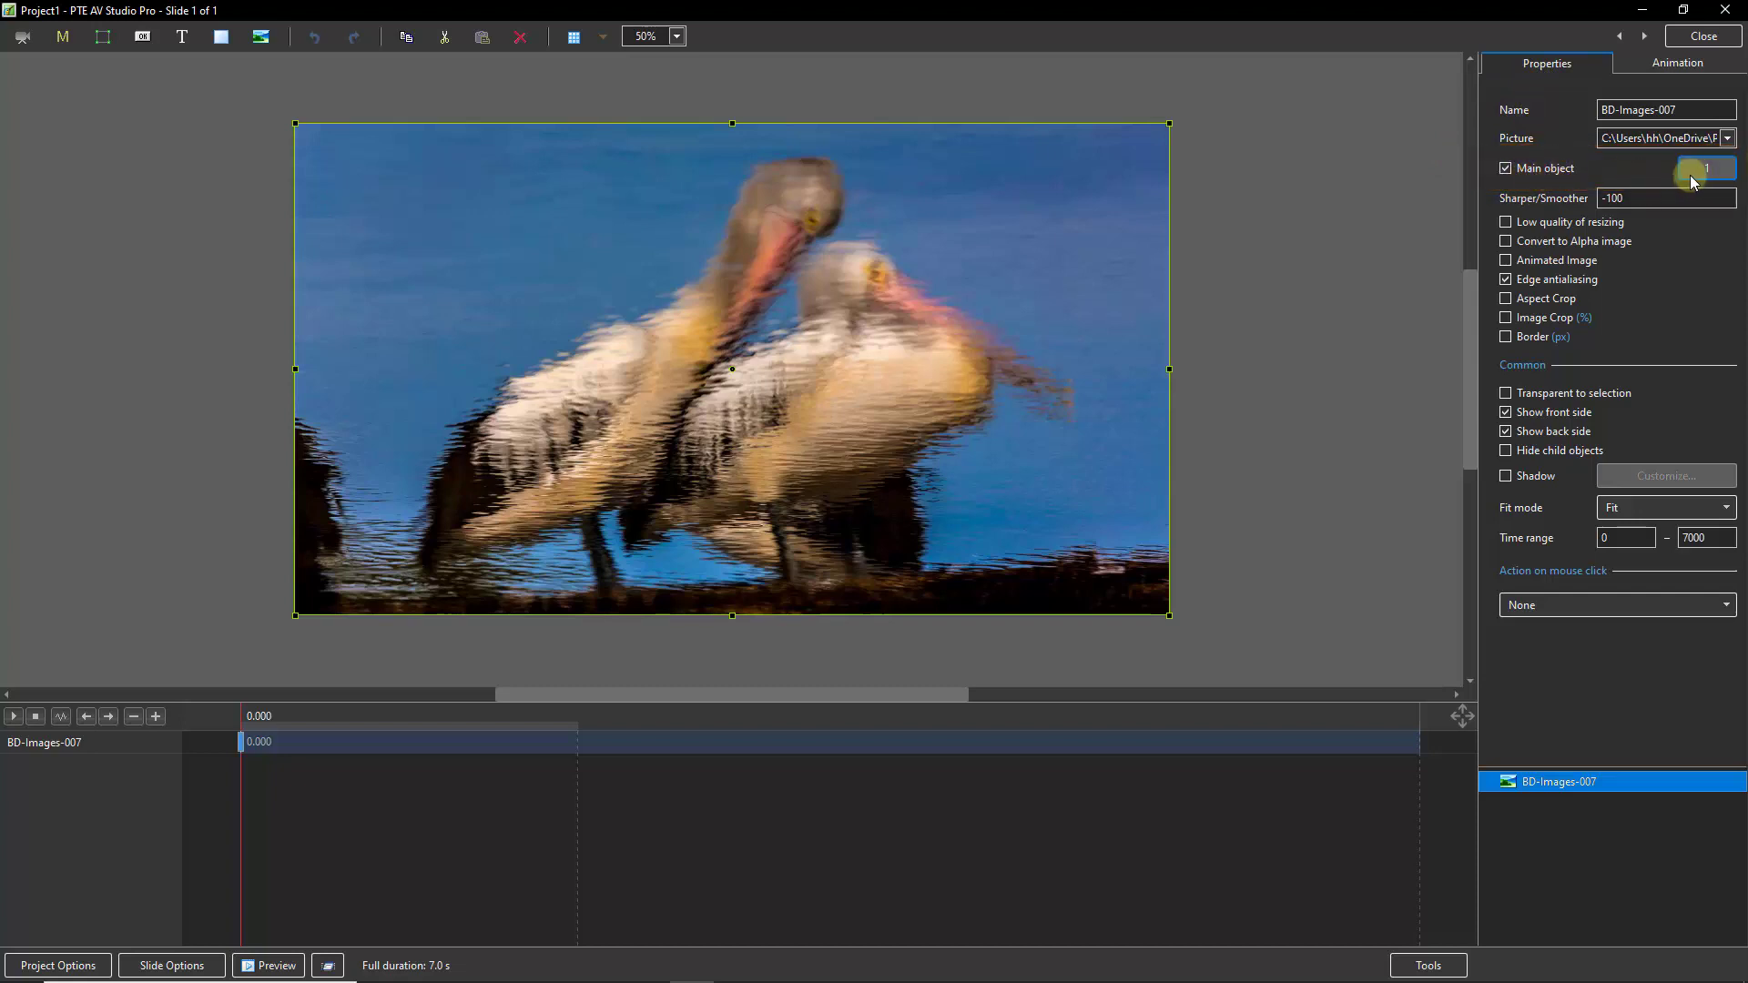
left_click(1658, 70)
double_click(1542, 190)
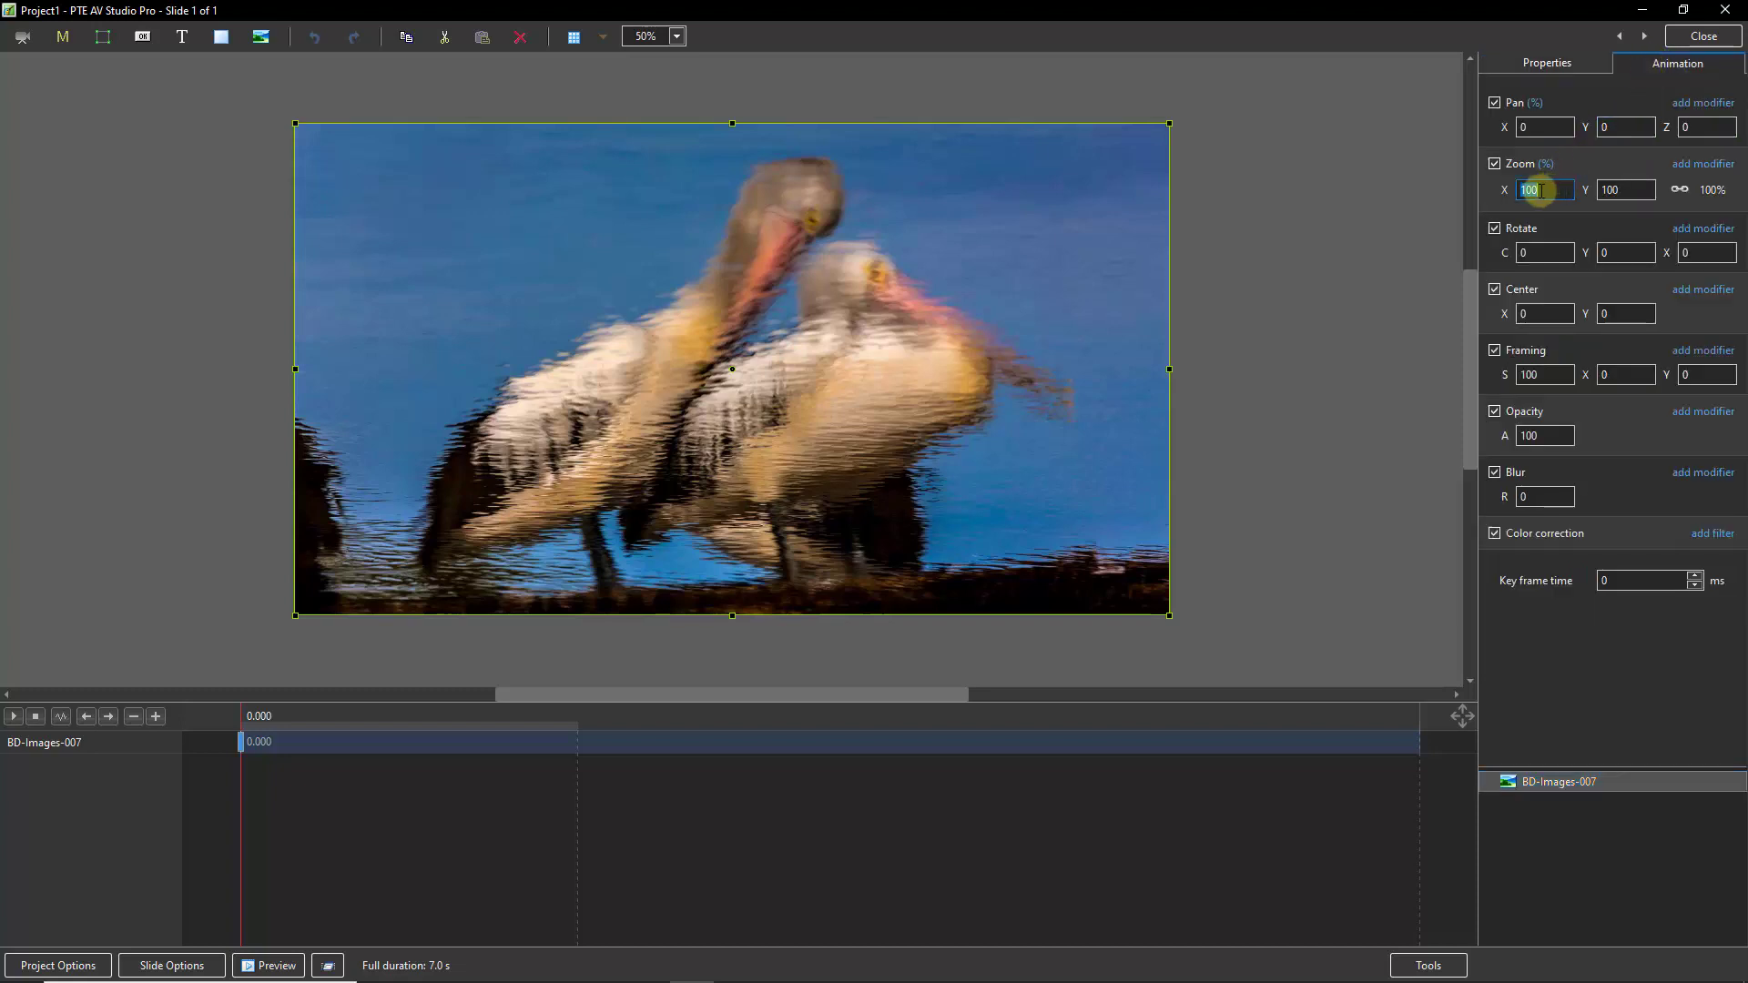
type("75")
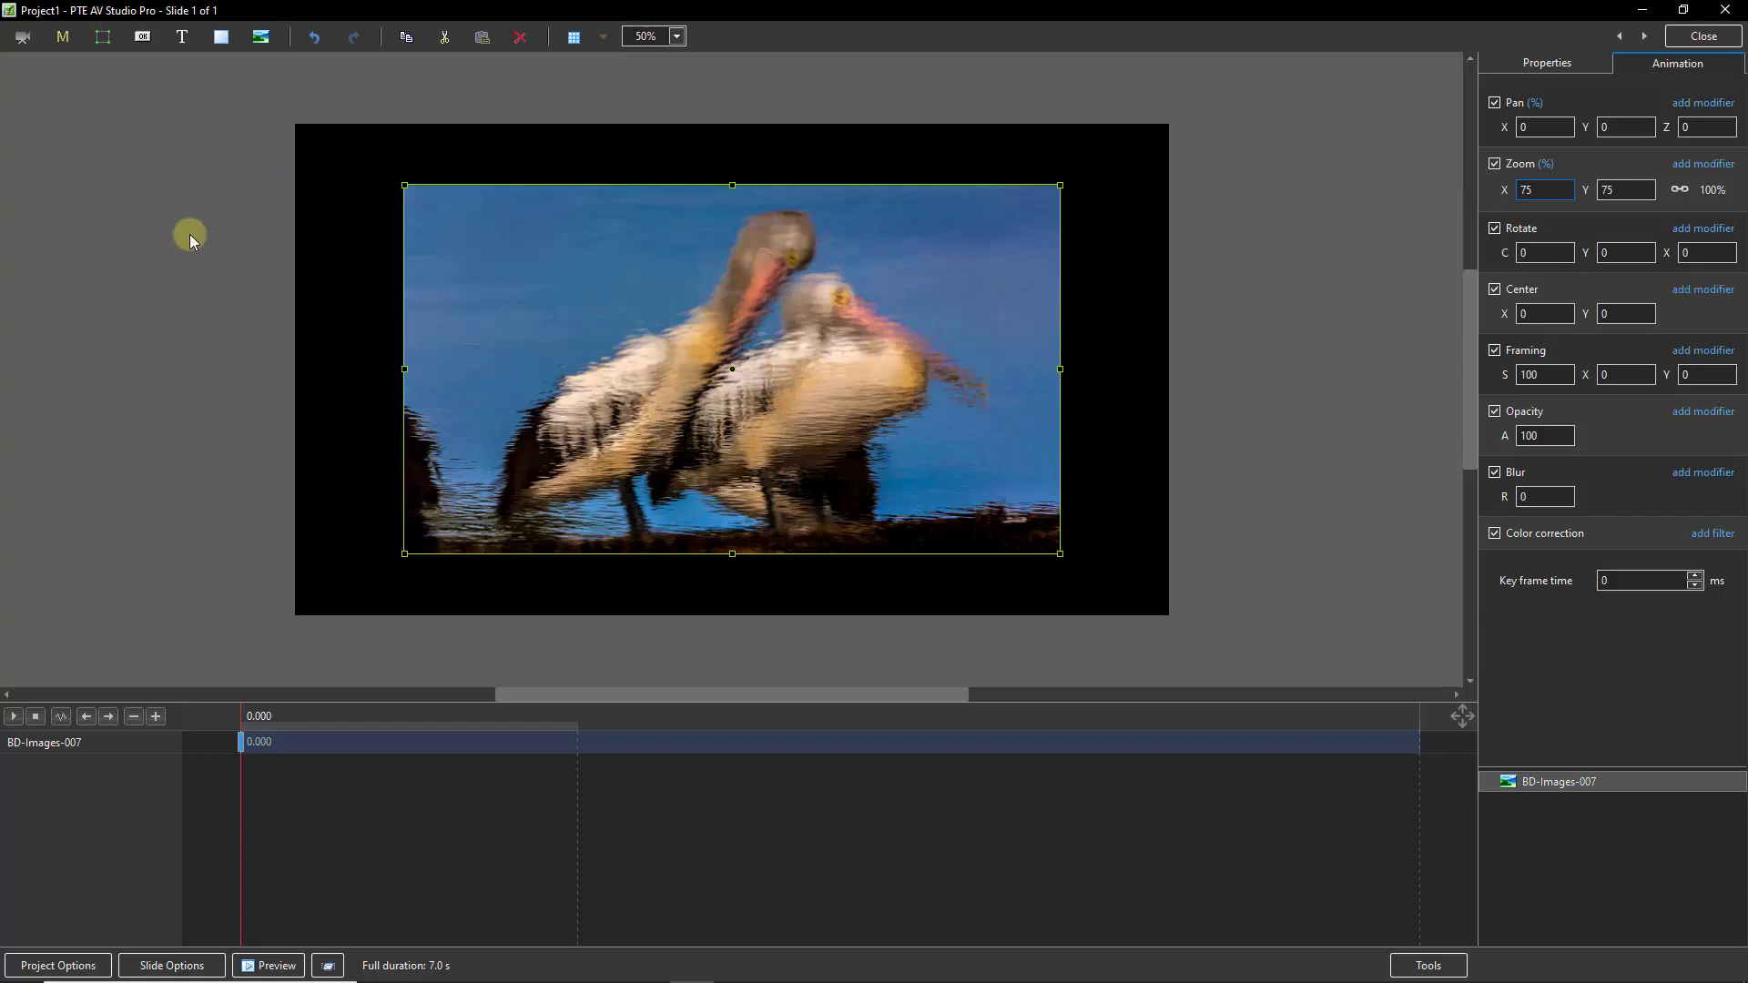
- Add the background Rust picture to the slide as an independent object, with no other object selected
left_click(146, 266)
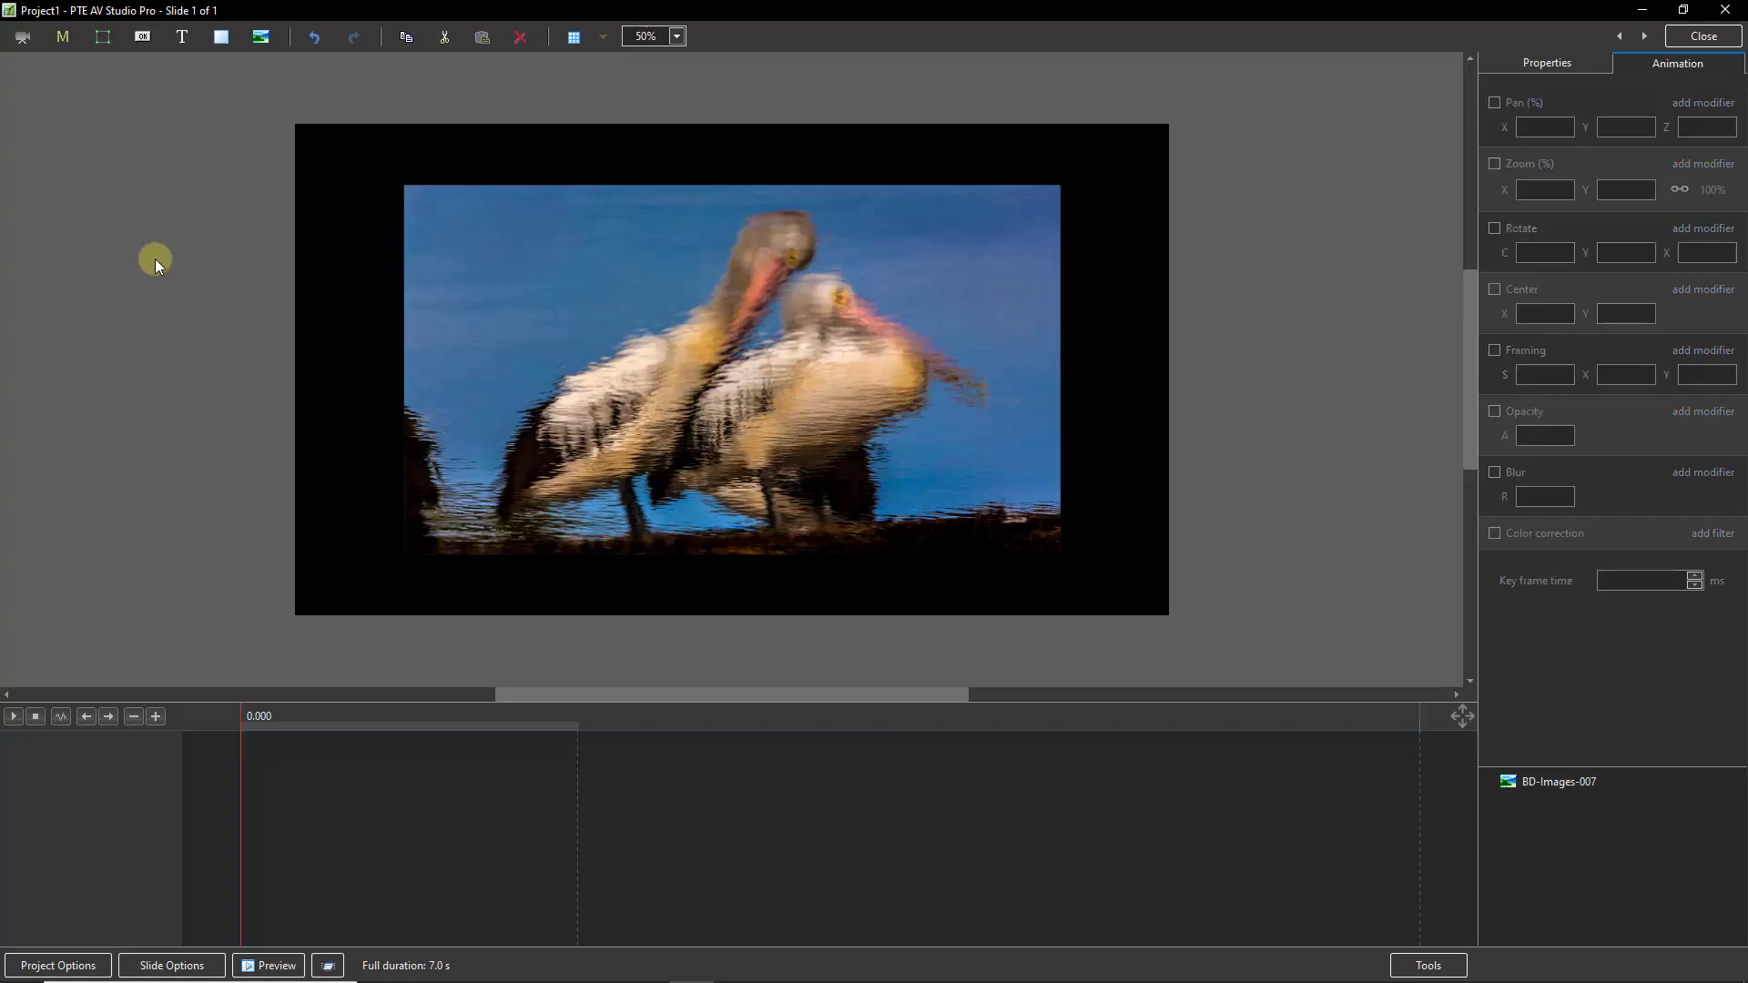
left_click(261, 40)
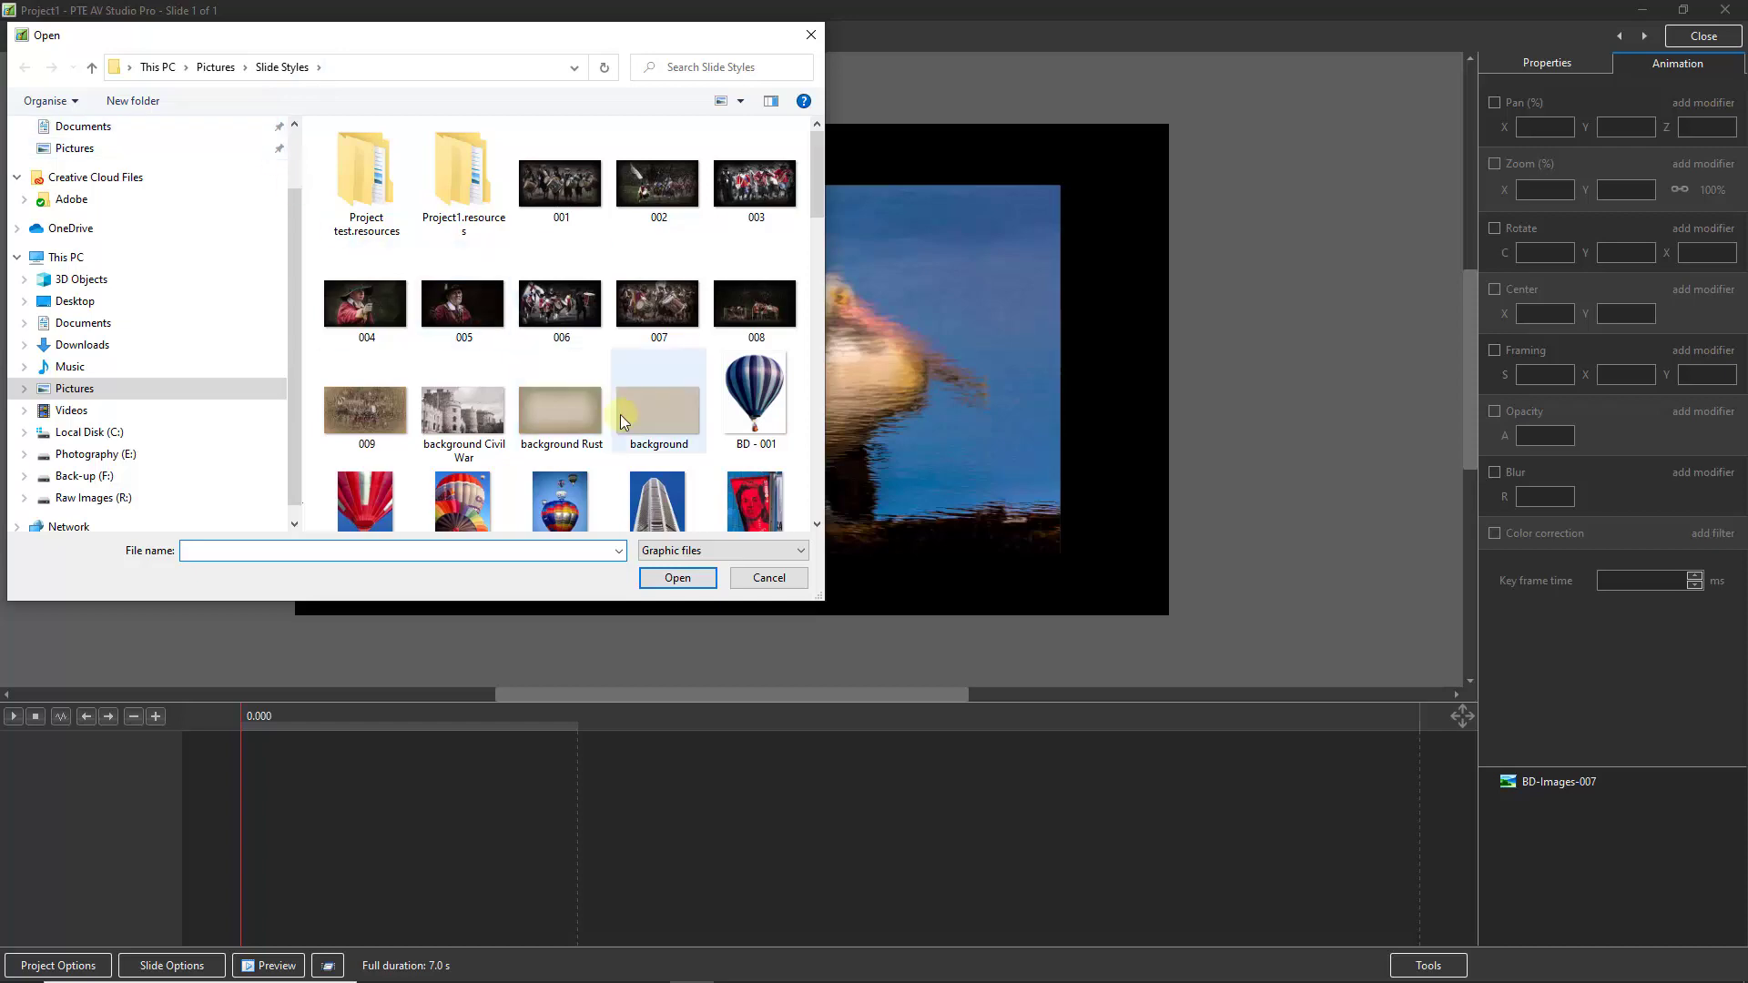
double_click(558, 409)
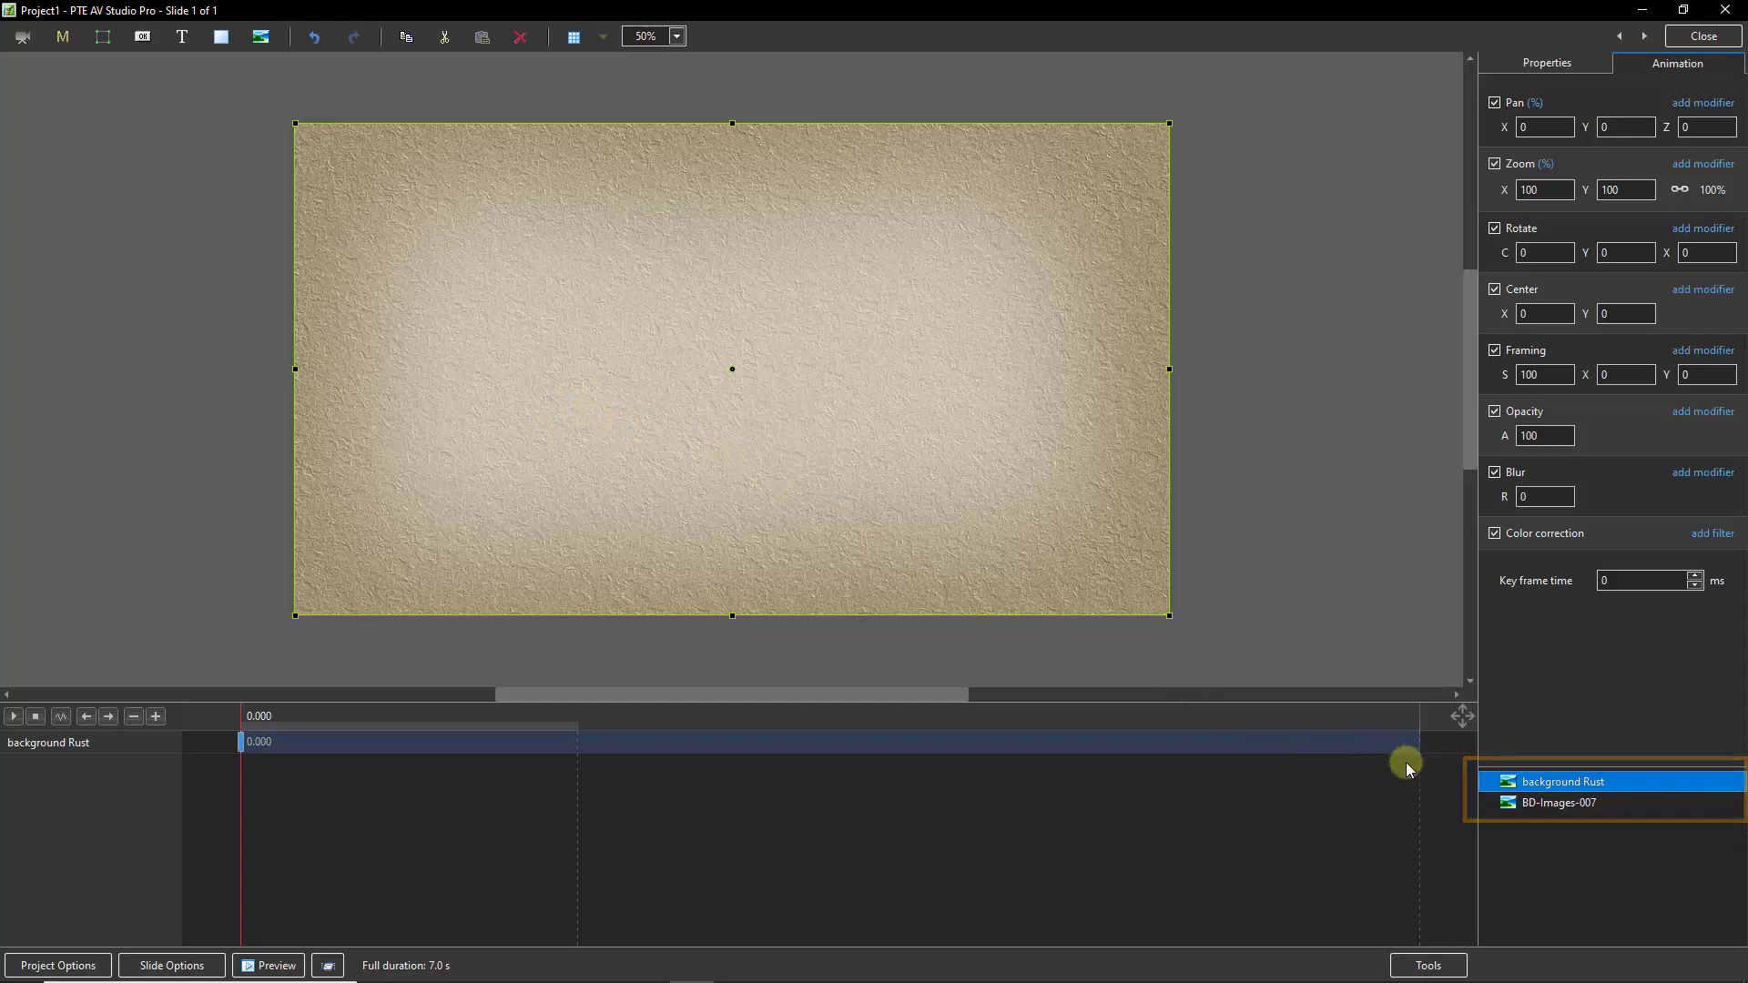
- Move the background Rust object behind BD-Images-007 in the object order
right_click(1550, 788)
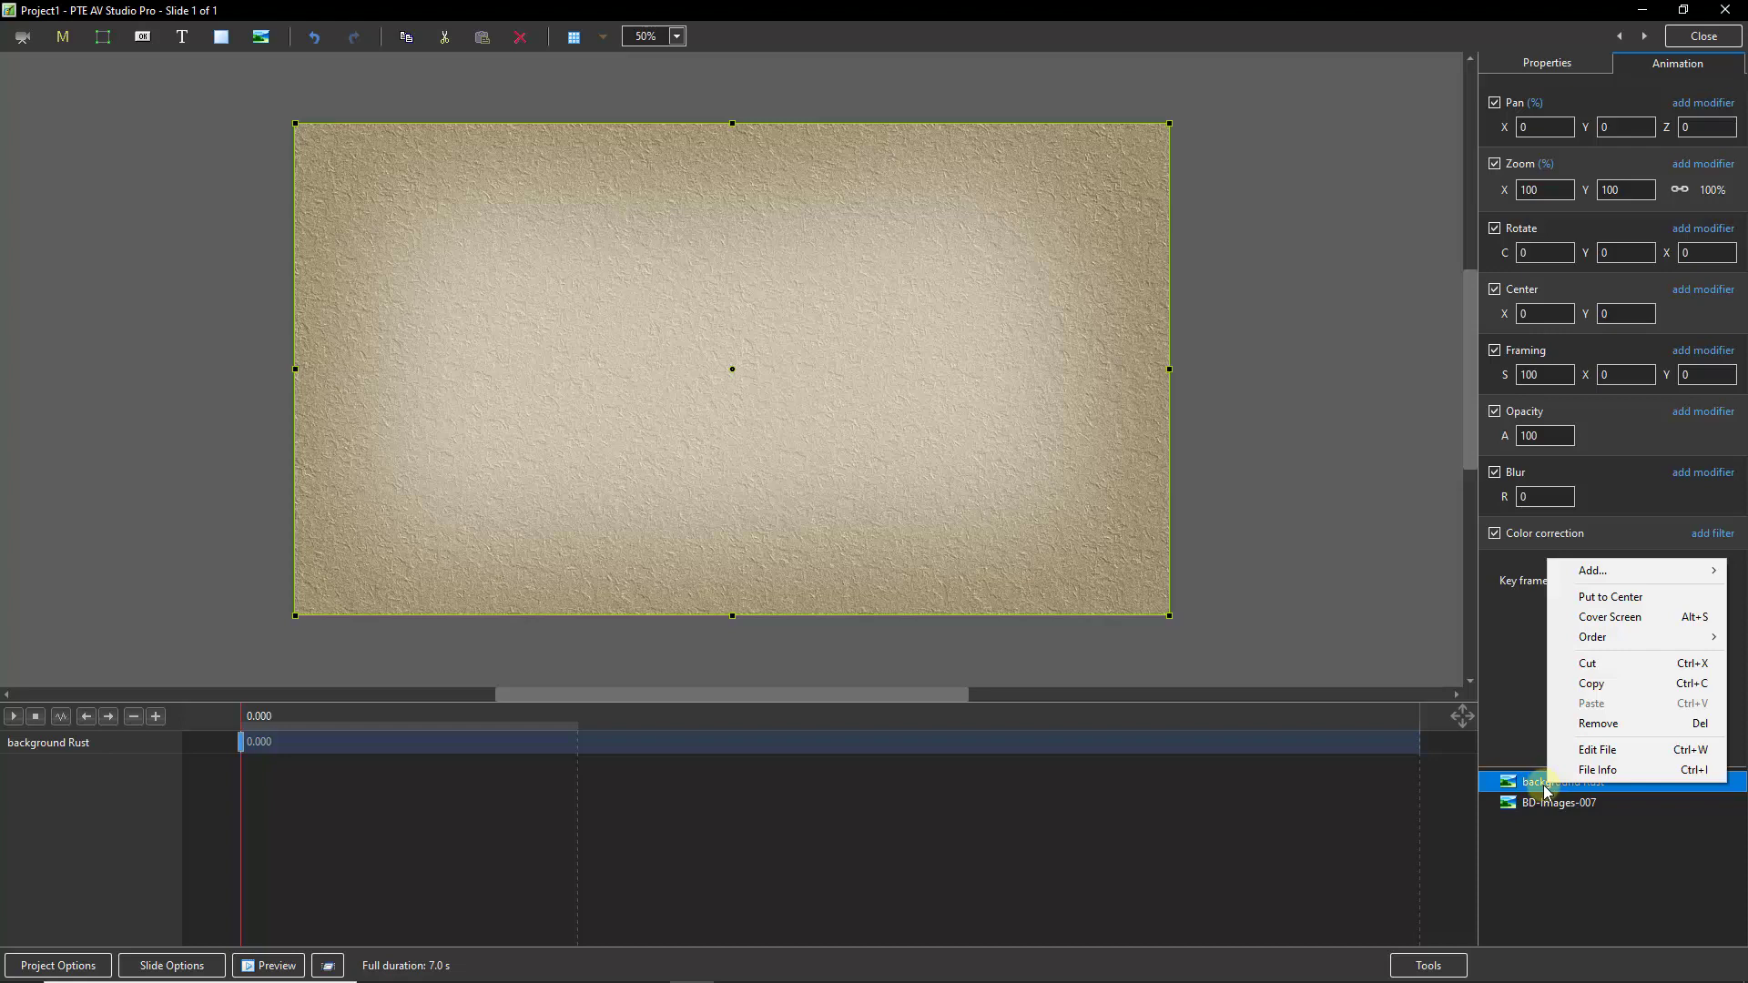
mouse_move(1579, 646)
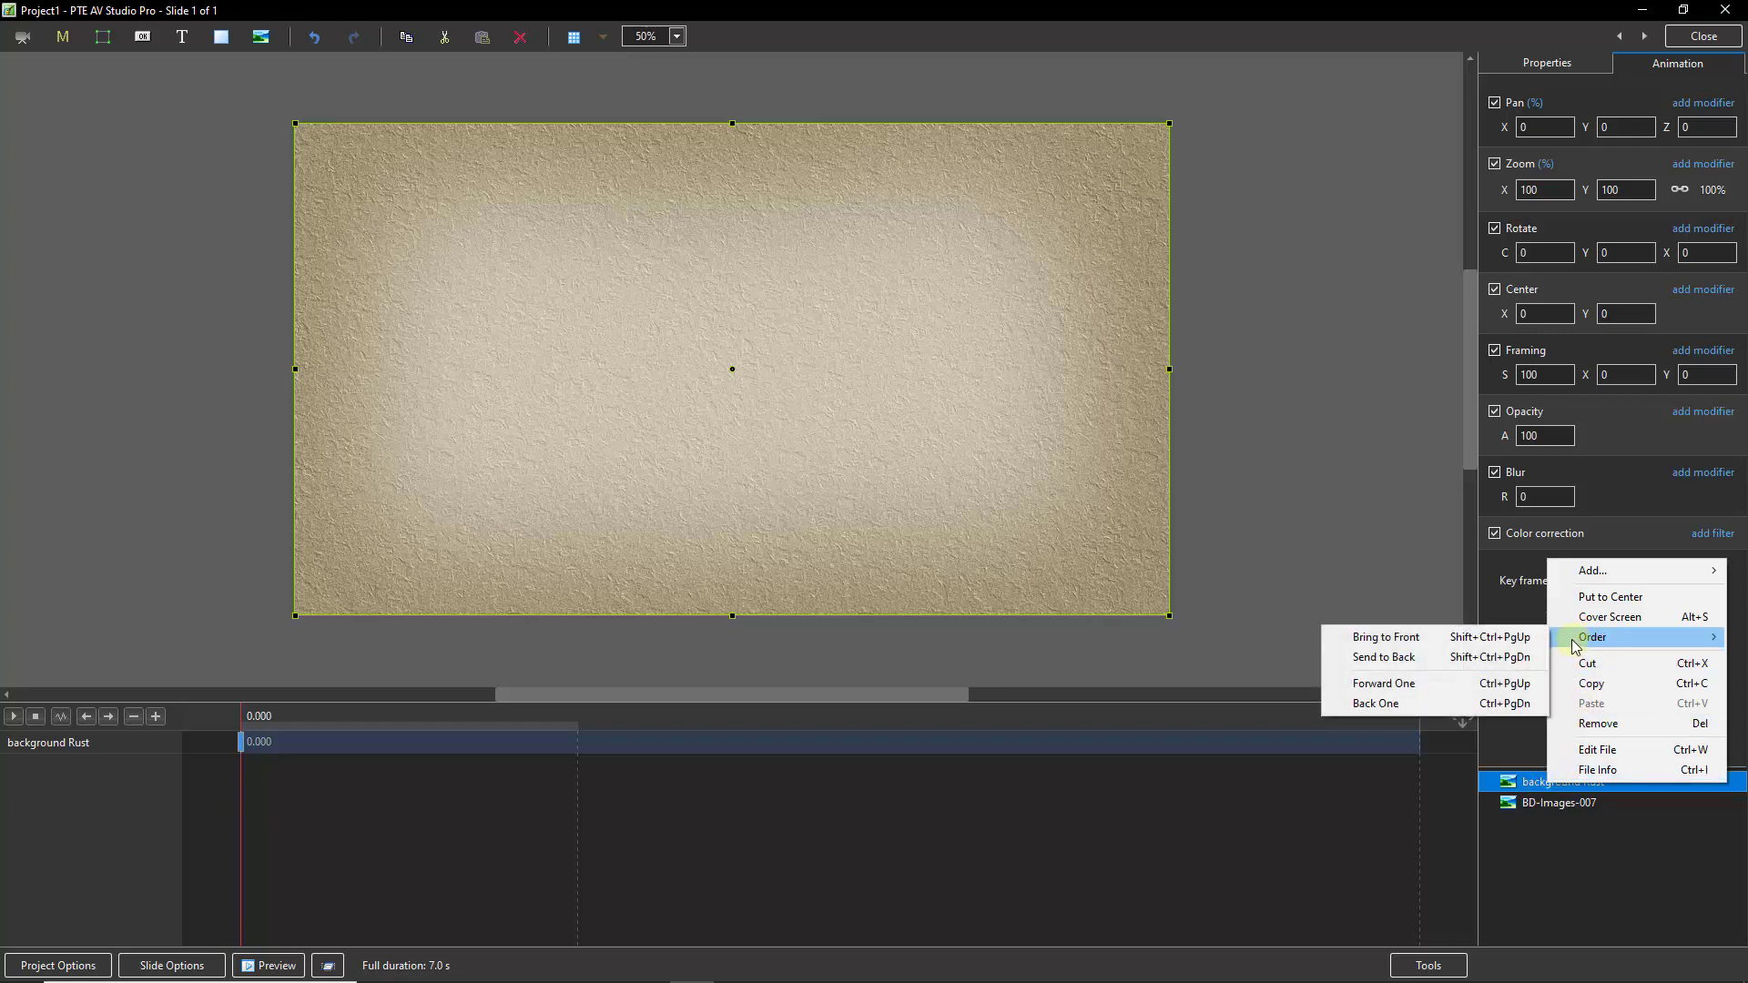
left_click(1530, 789)
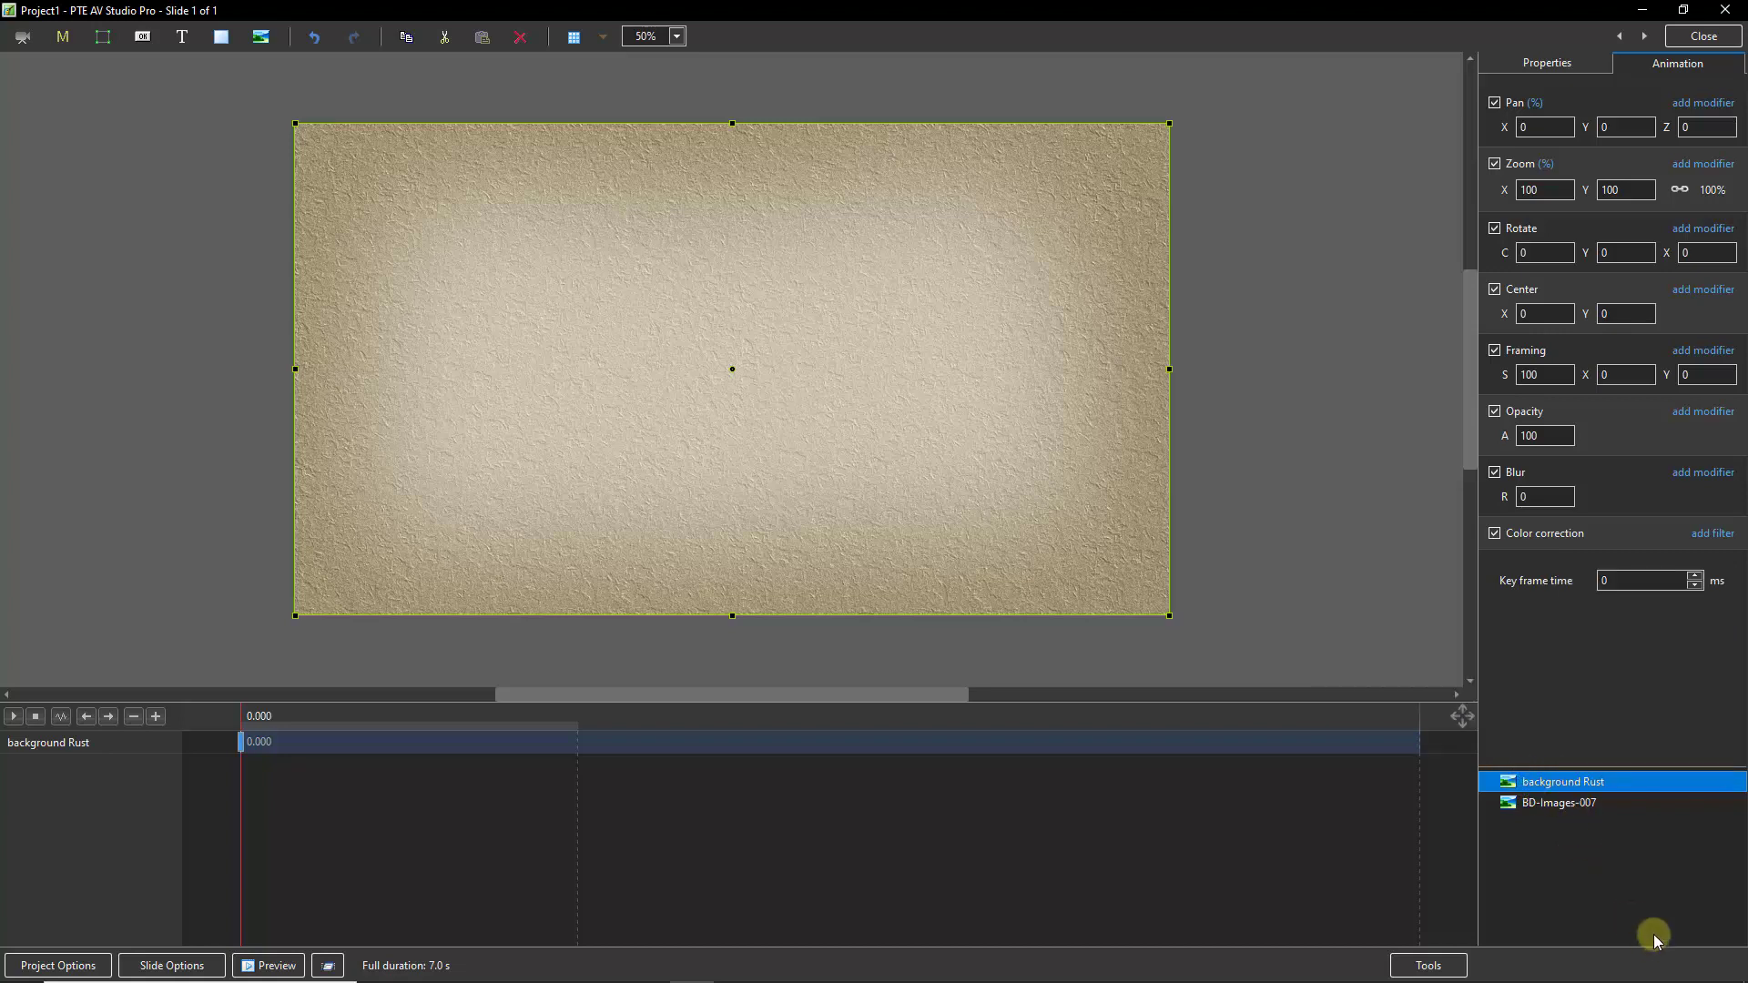
key("shift+Page_Down")
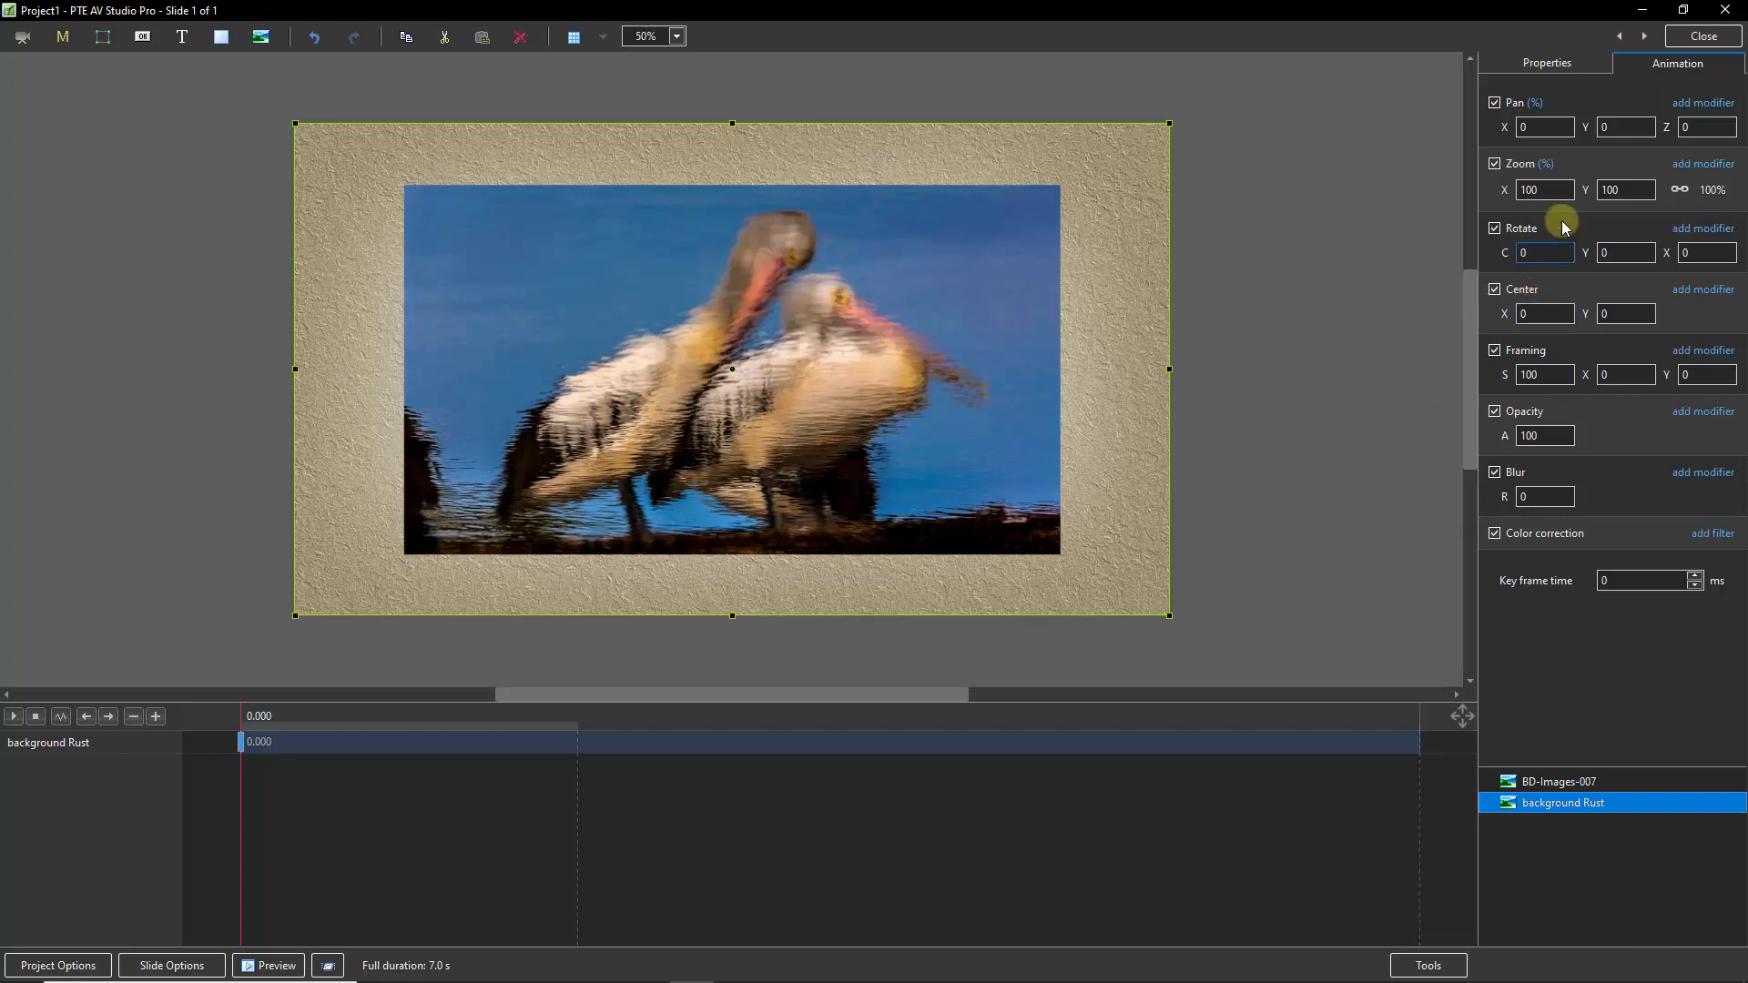
- Make background Rust a main object of the slide with number 2
left_click(1550, 65)
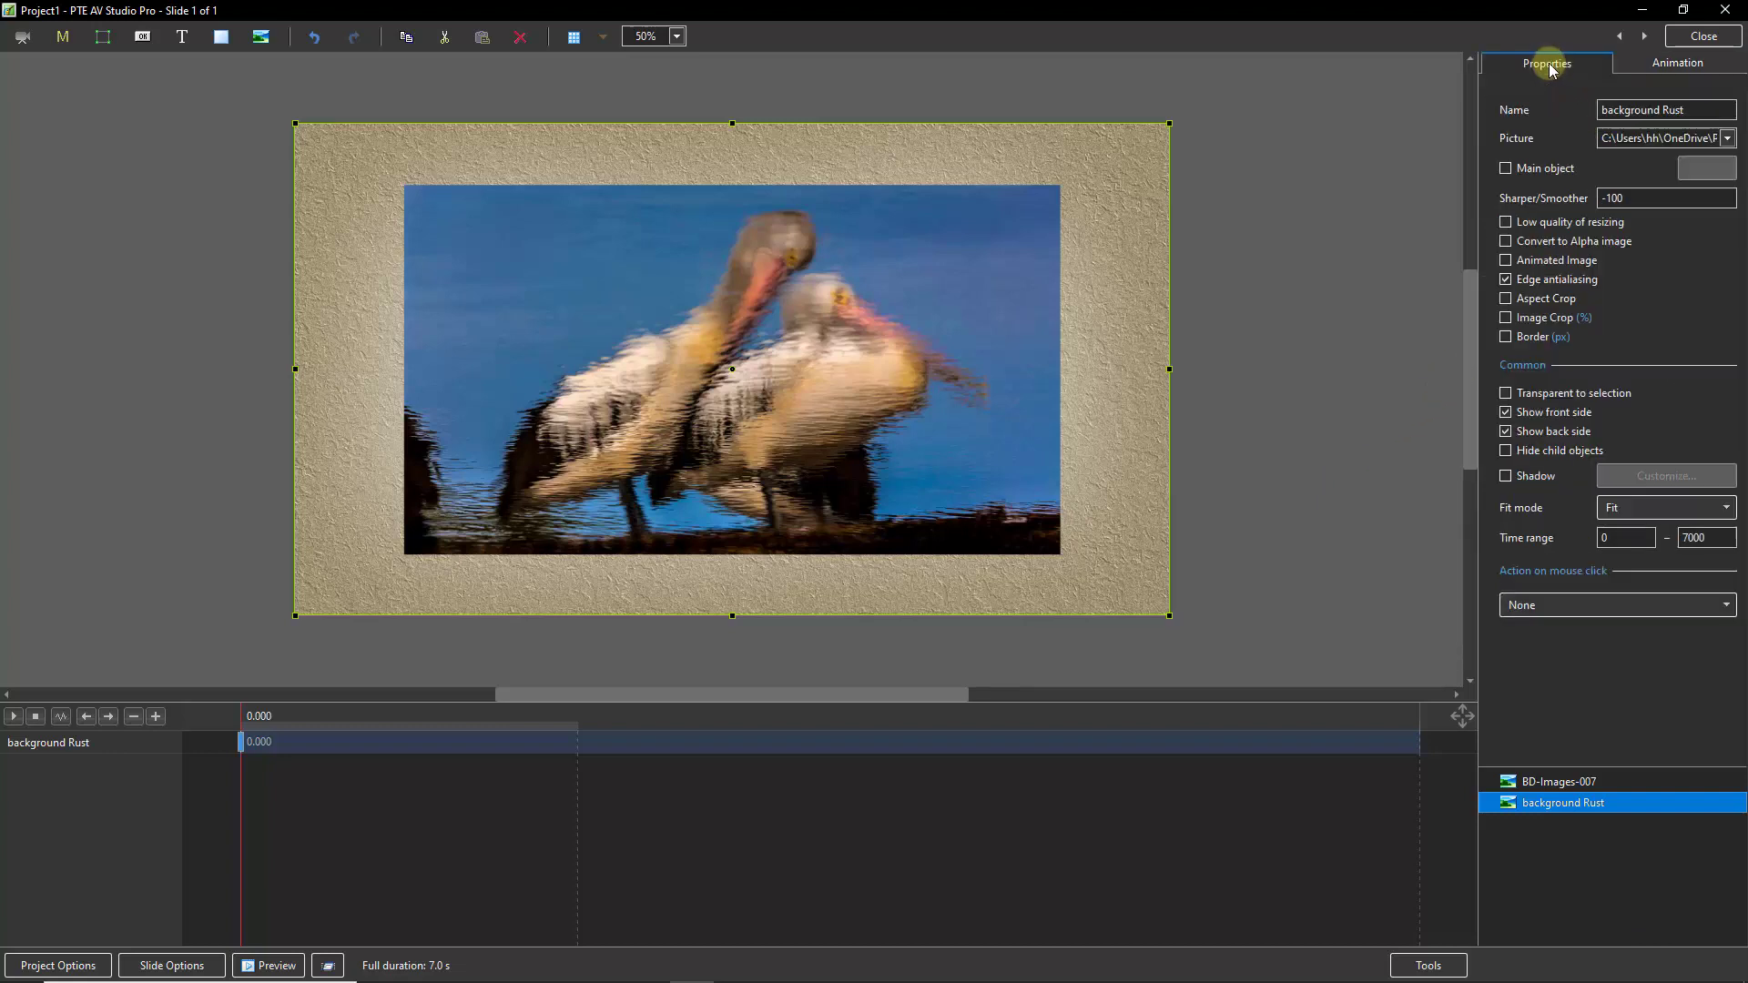
left_click(1505, 170)
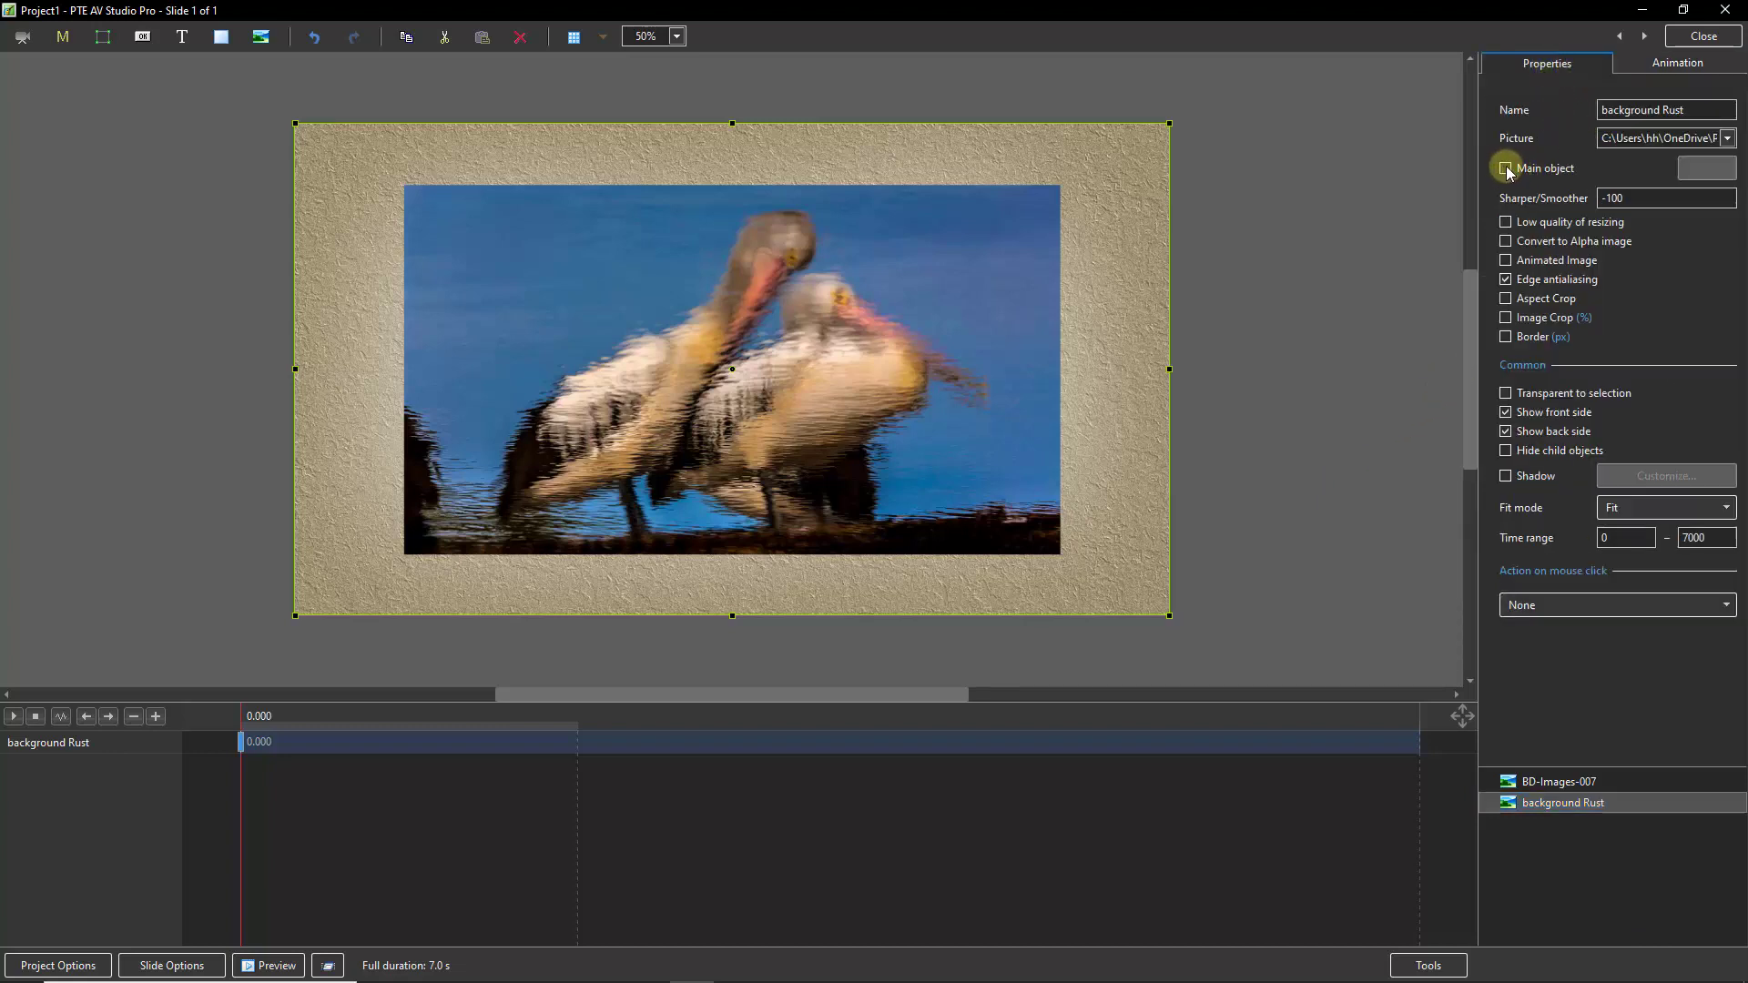
left_click(1692, 173)
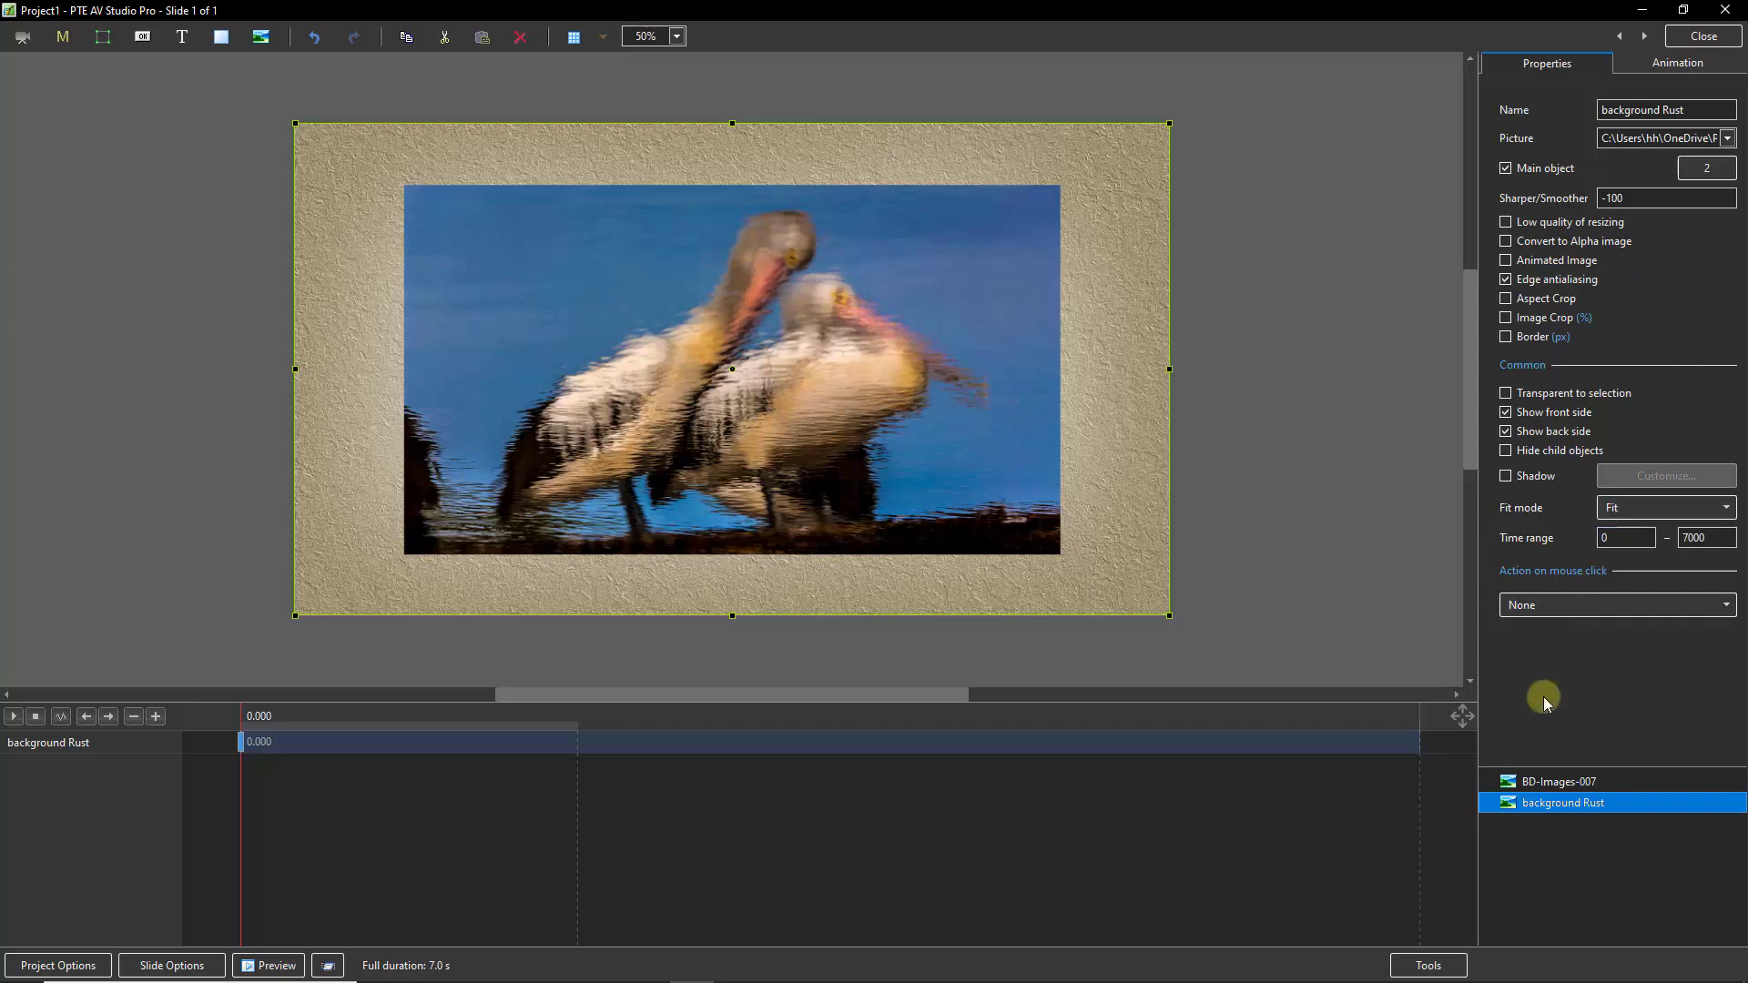
- Give BD-Images-007 a white 5 px border and a shadow, and return to the slide list
left_click(1557, 783)
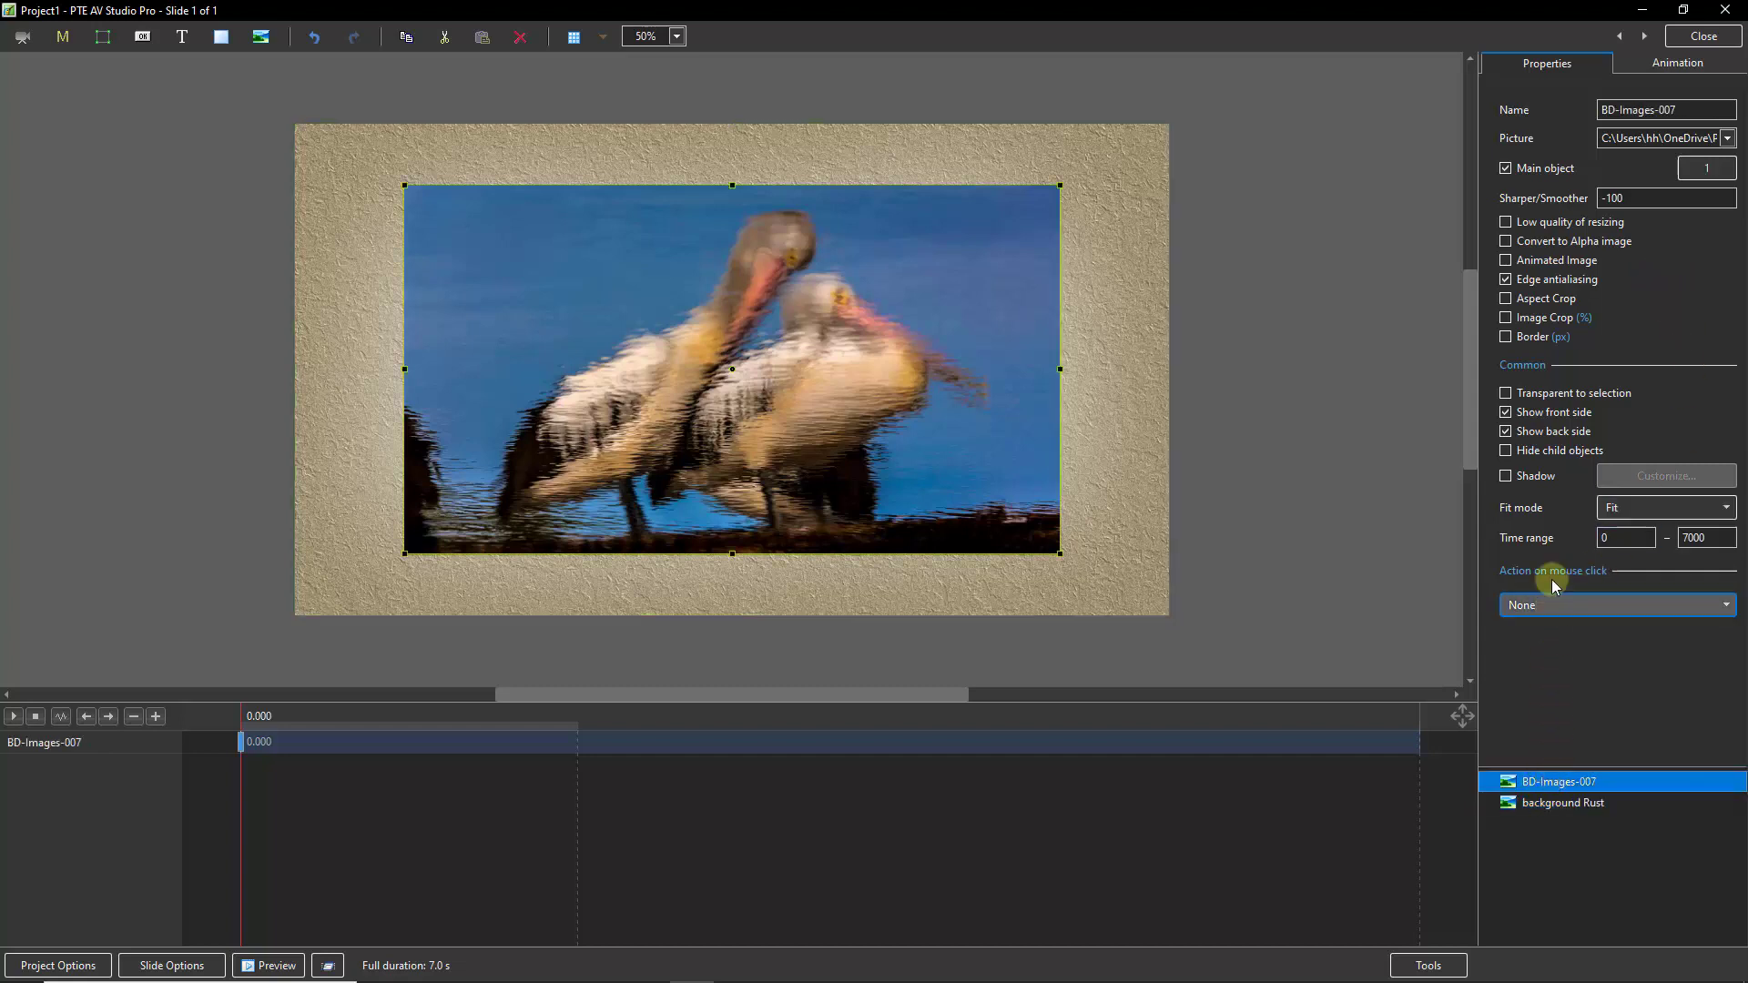
left_click(1506, 338)
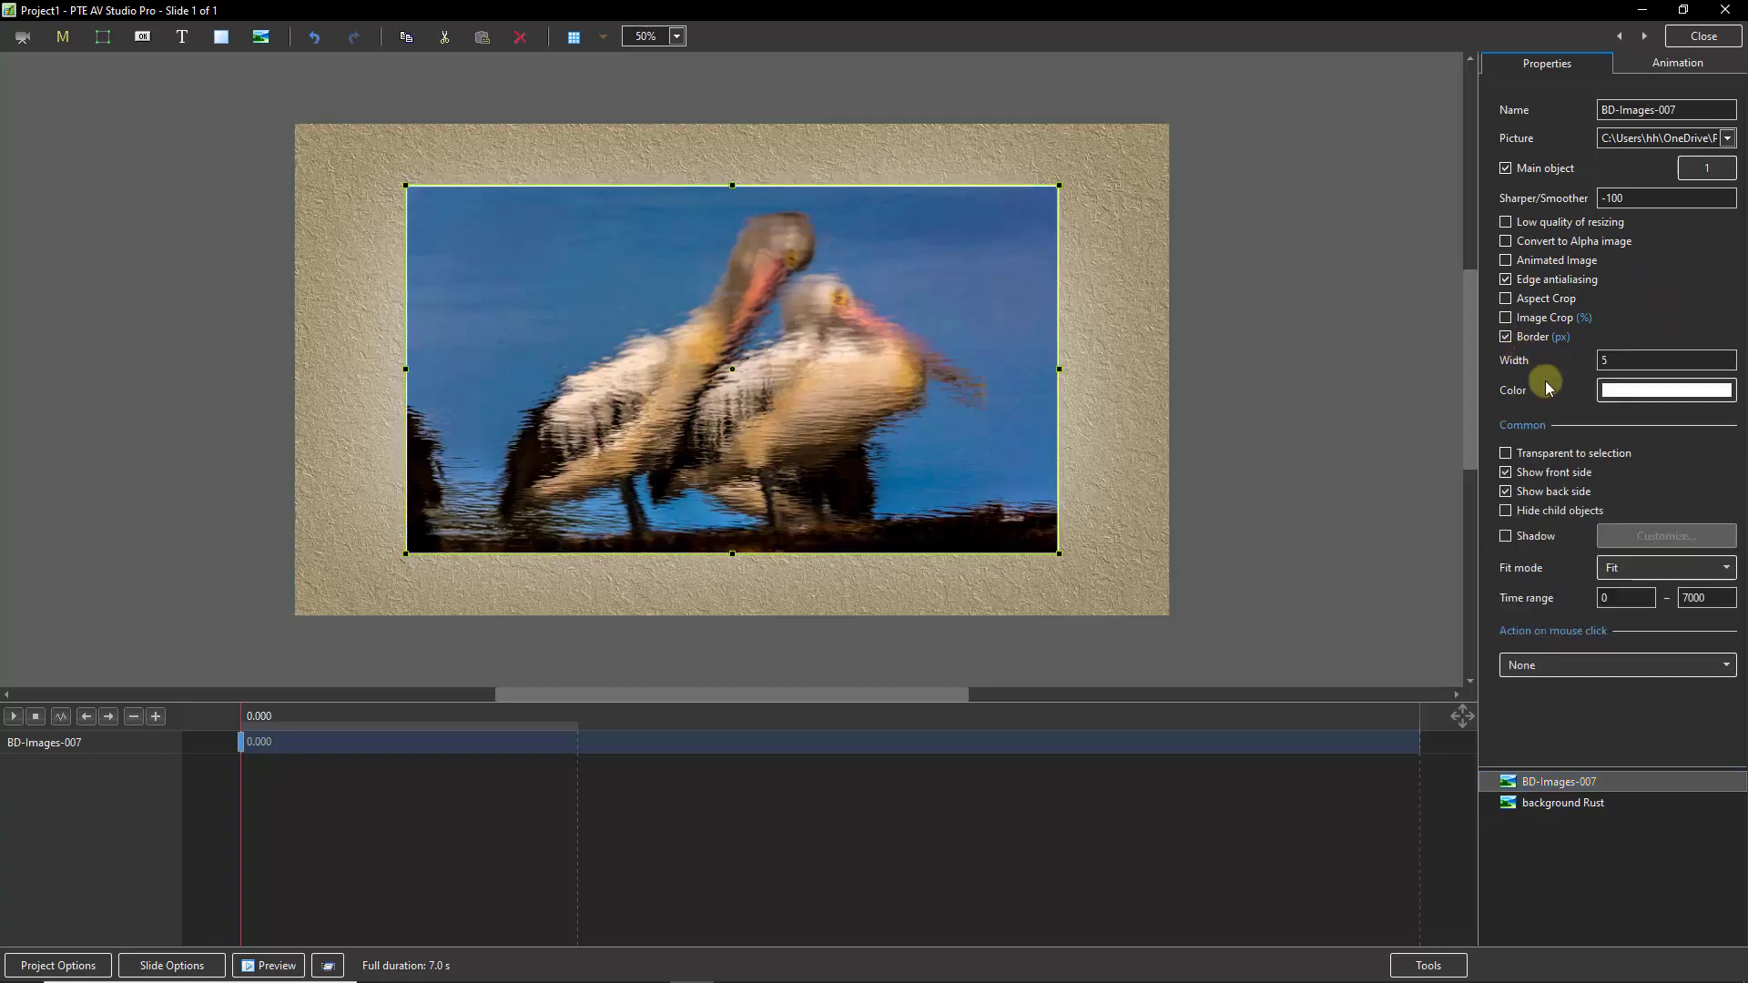
left_click(1613, 357)
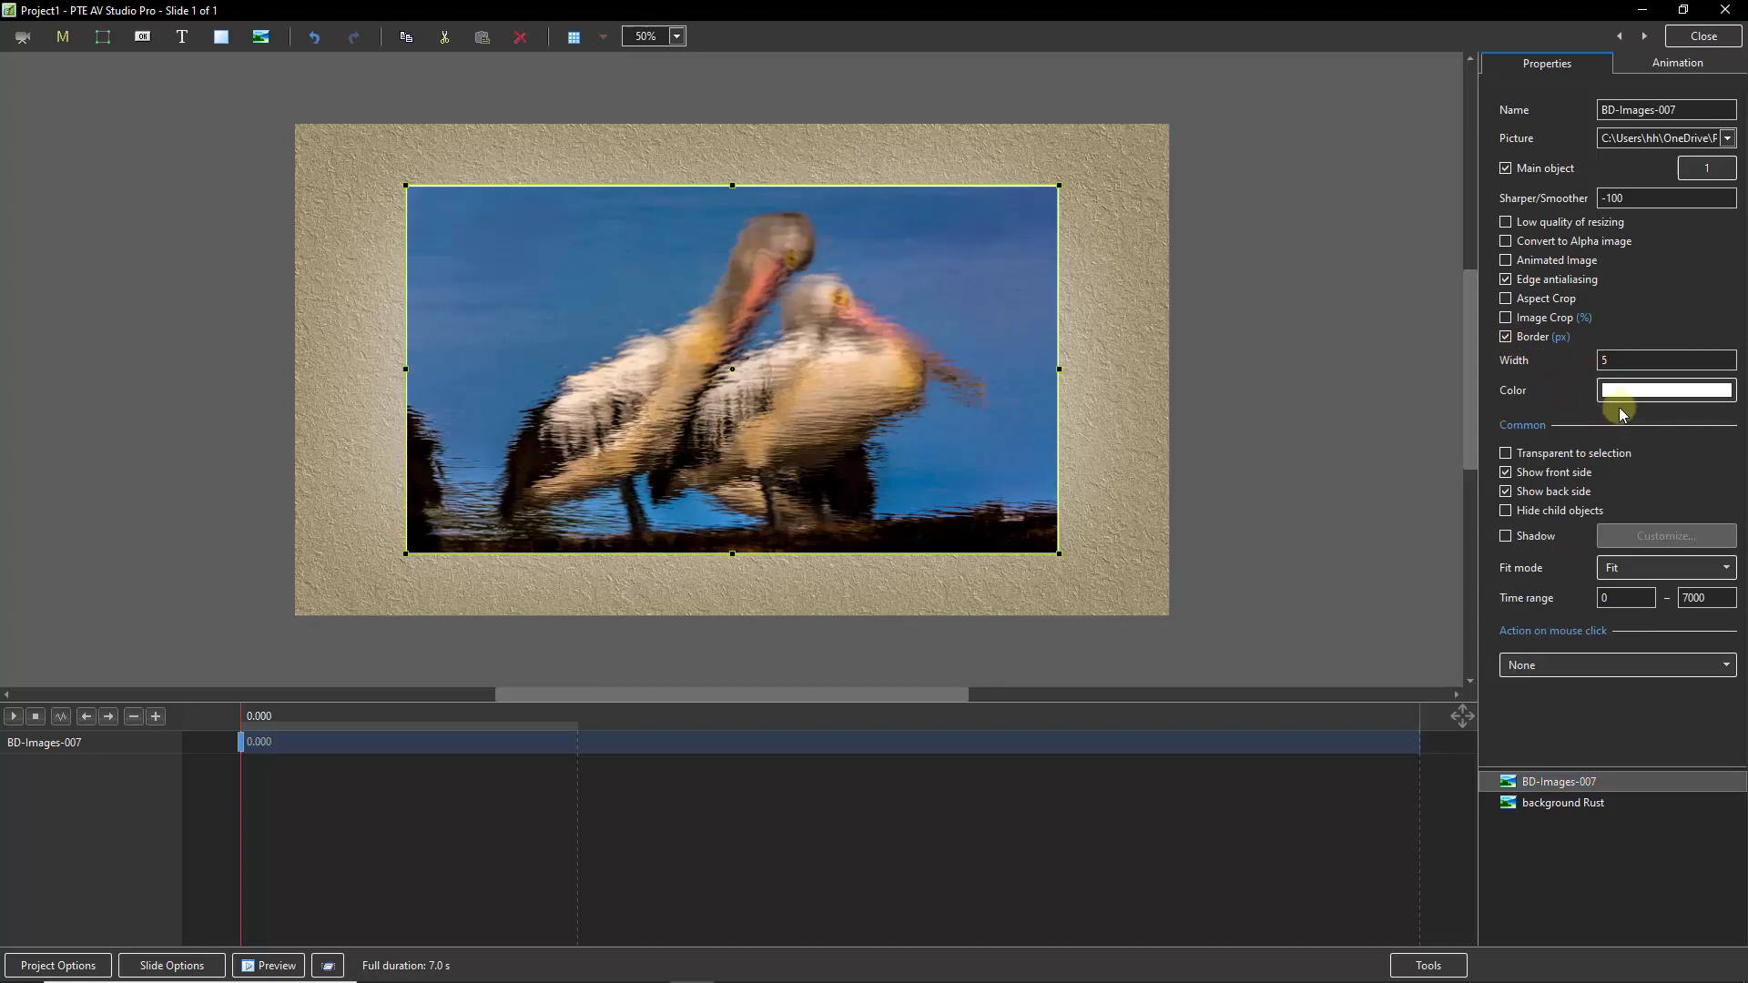
left_click(1505, 537)
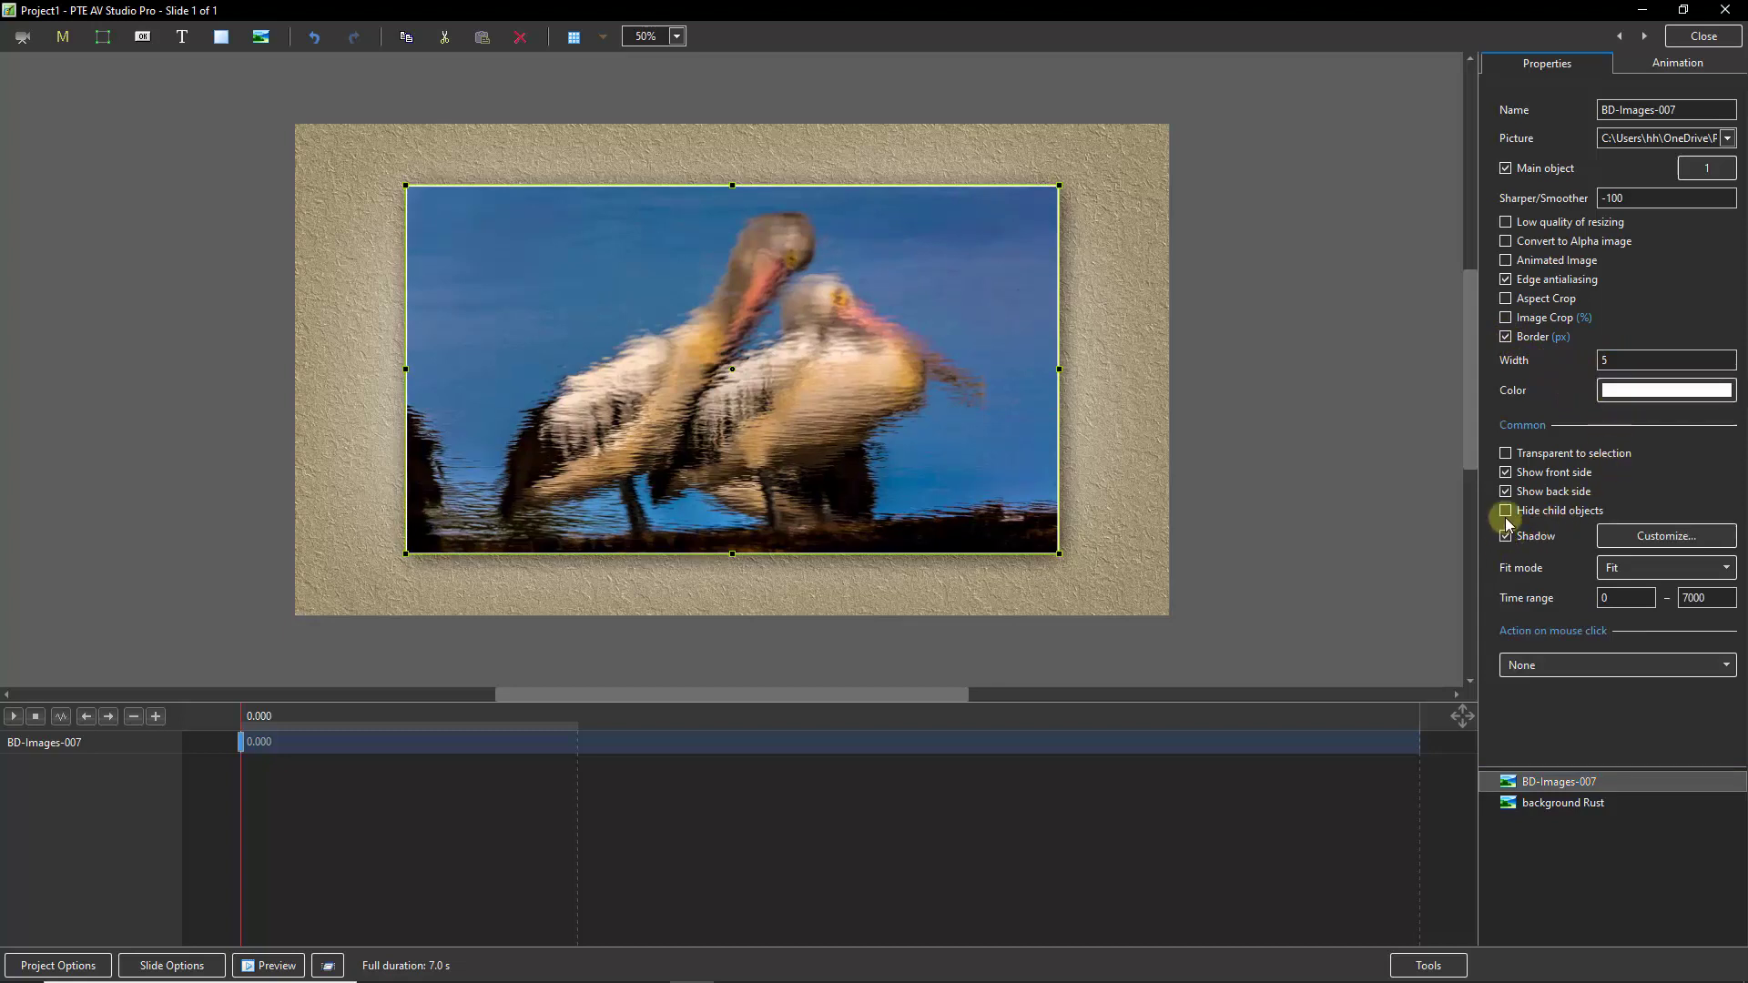
left_click(1695, 38)
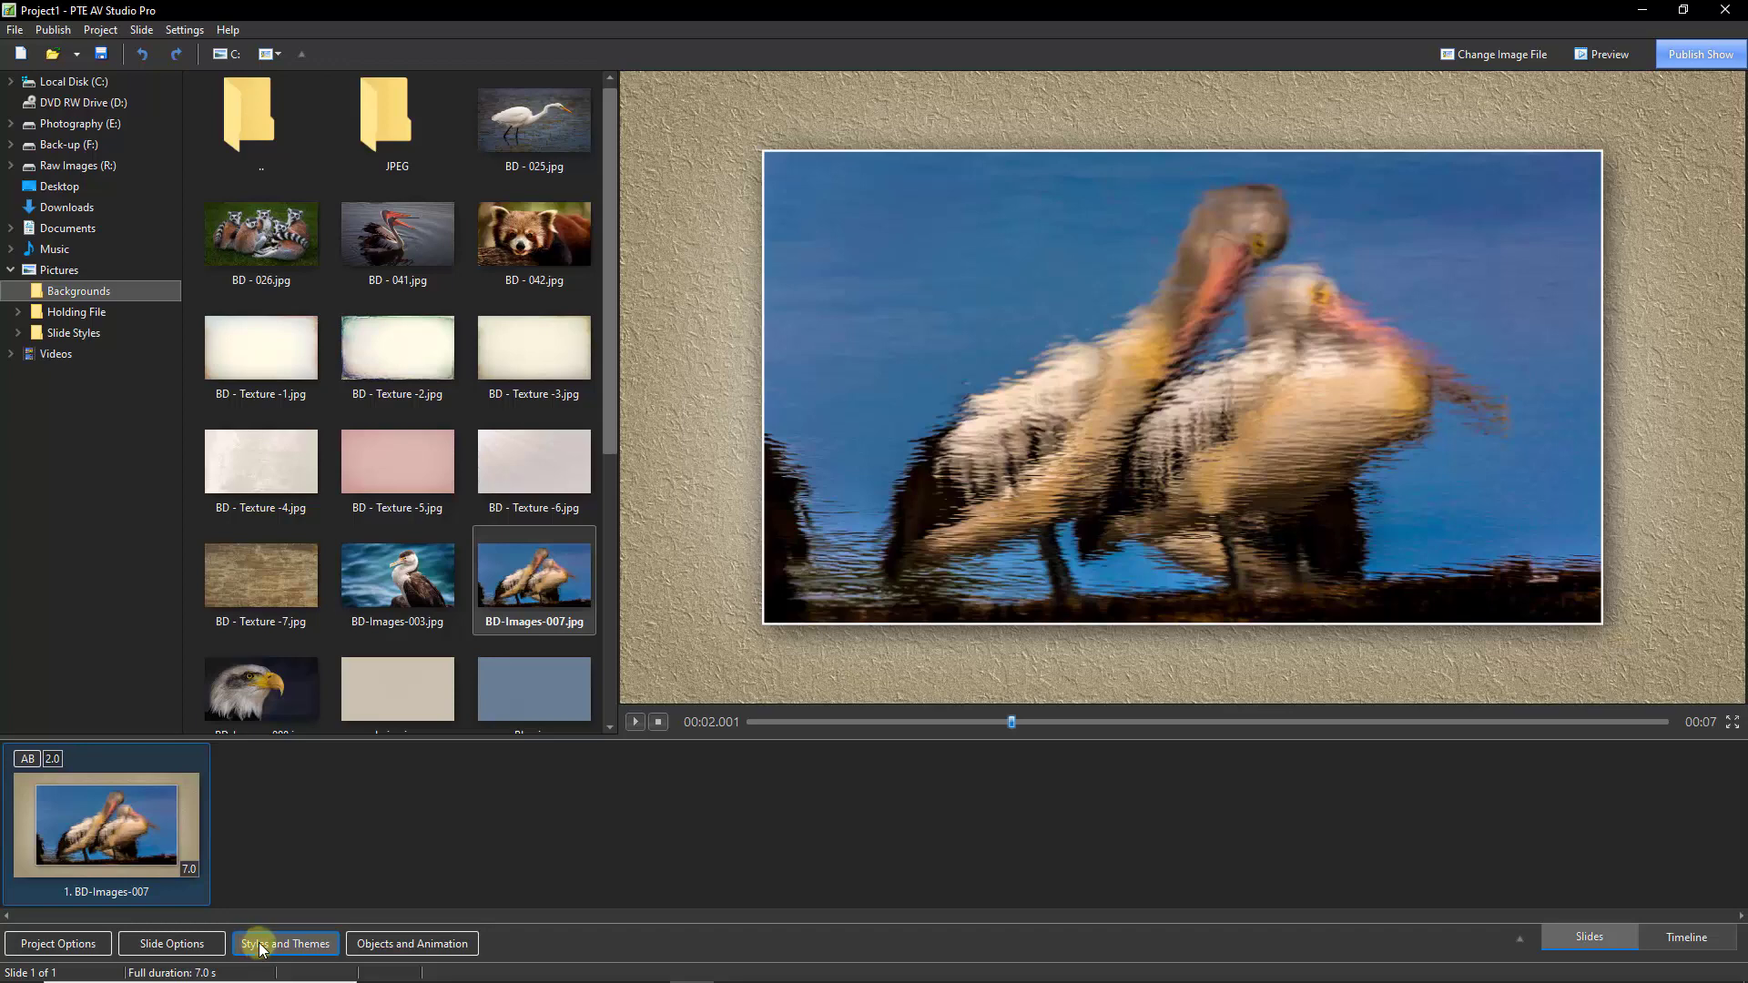
- Create a slide style named Backgrounds in the User styles category from the current slide
left_click(260, 949)
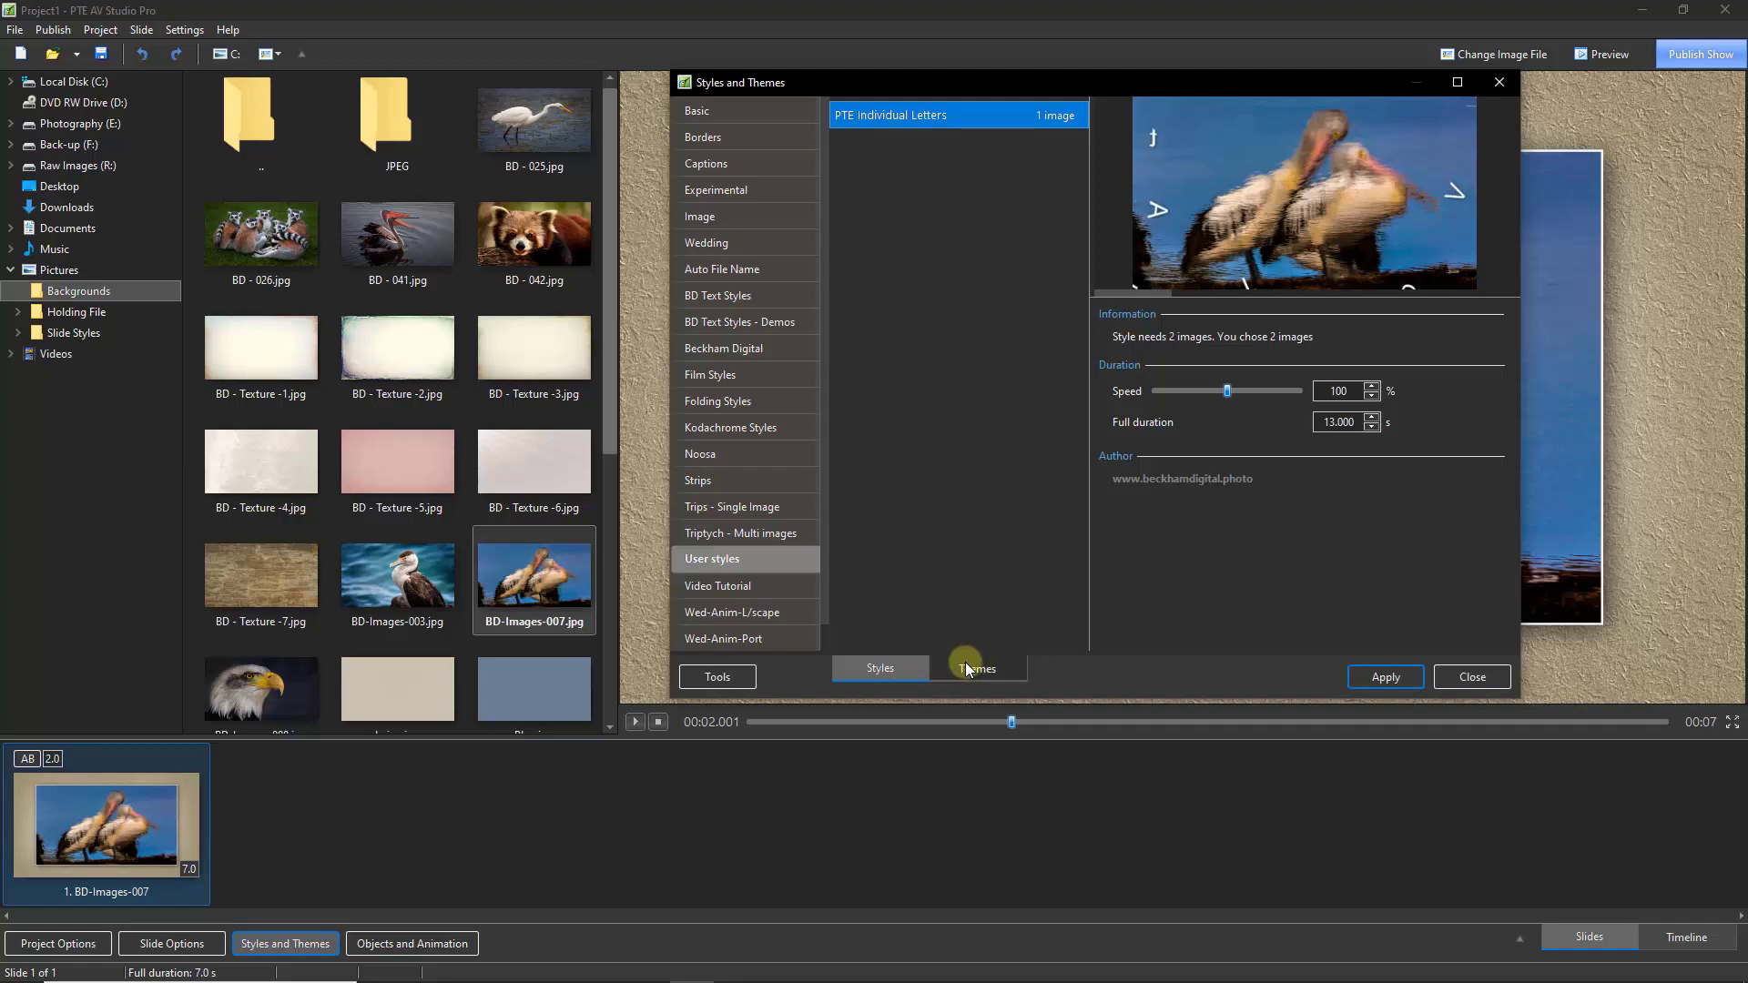
left_click(716, 679)
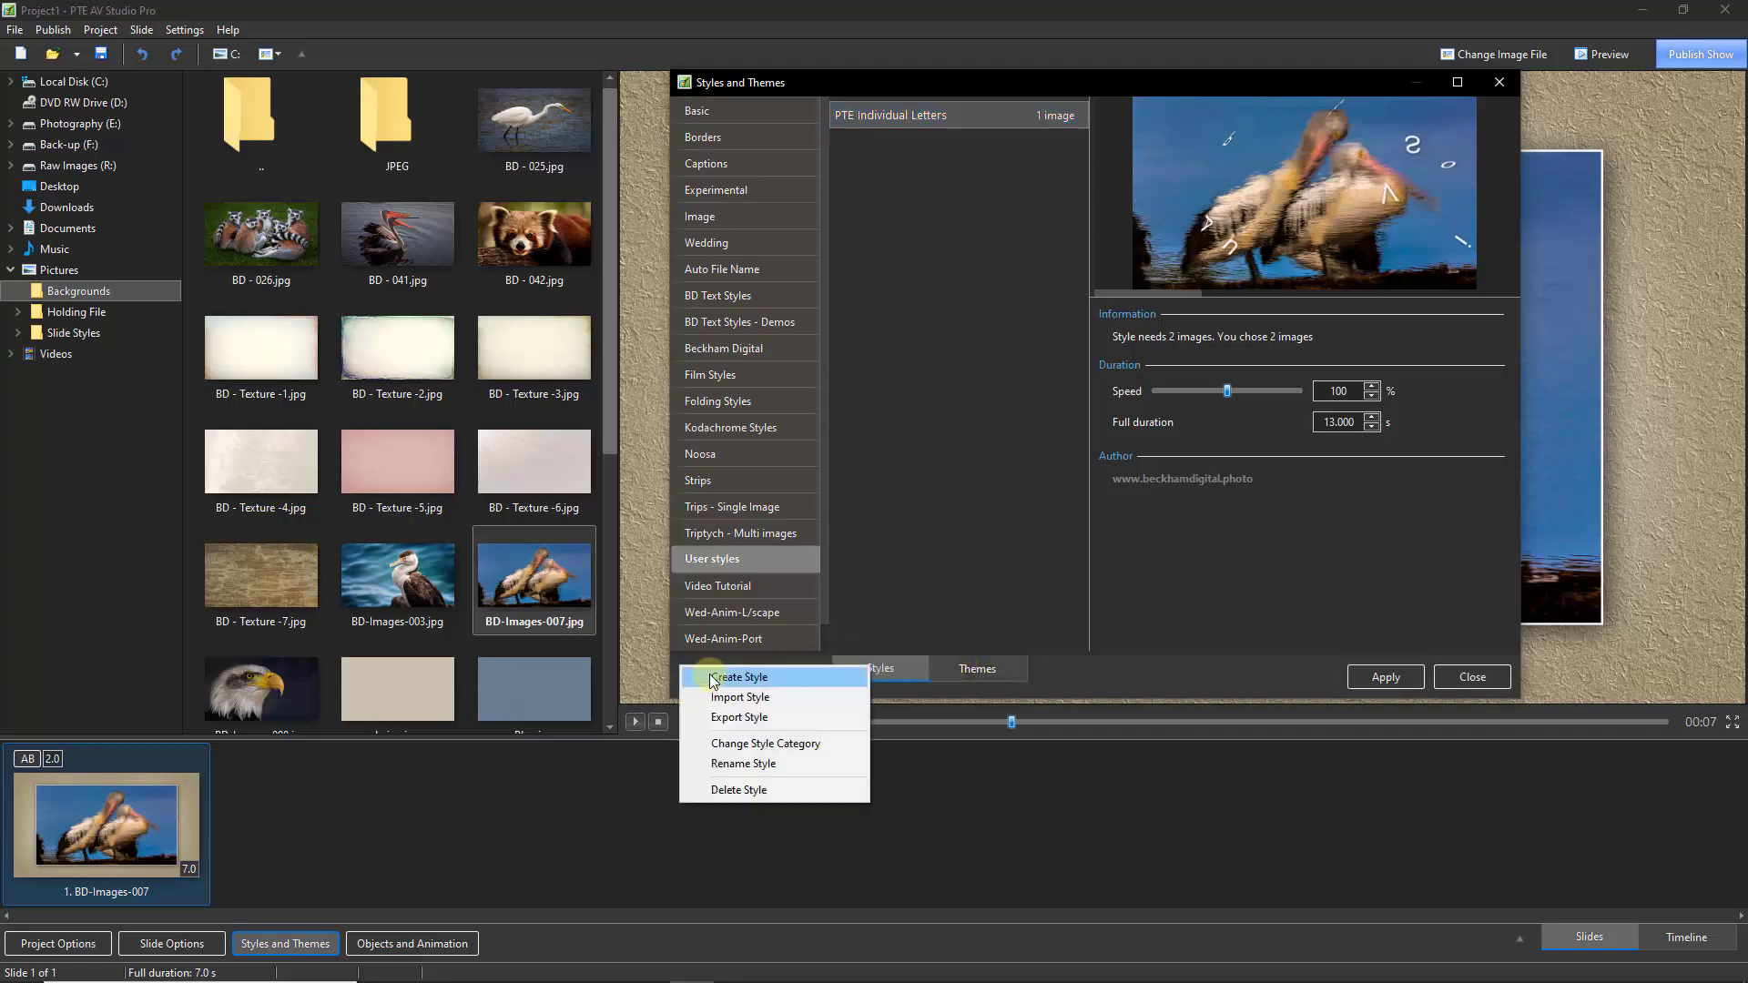
left_click(805, 676)
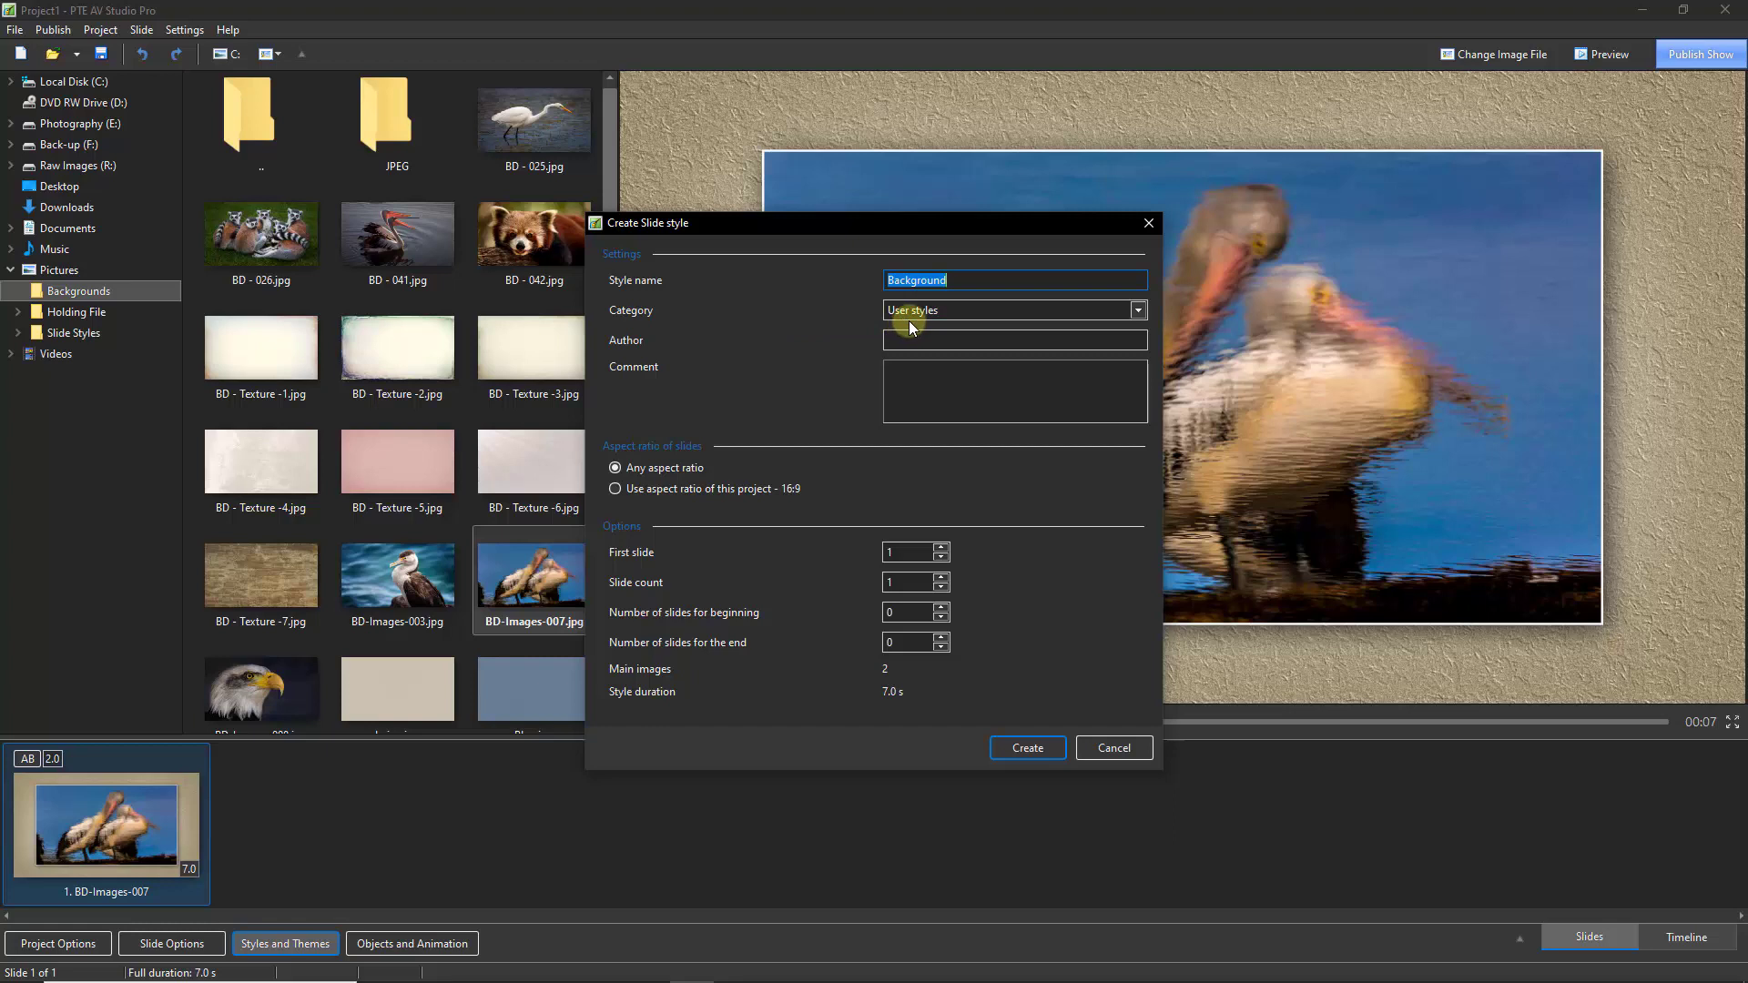
left_click(949, 284)
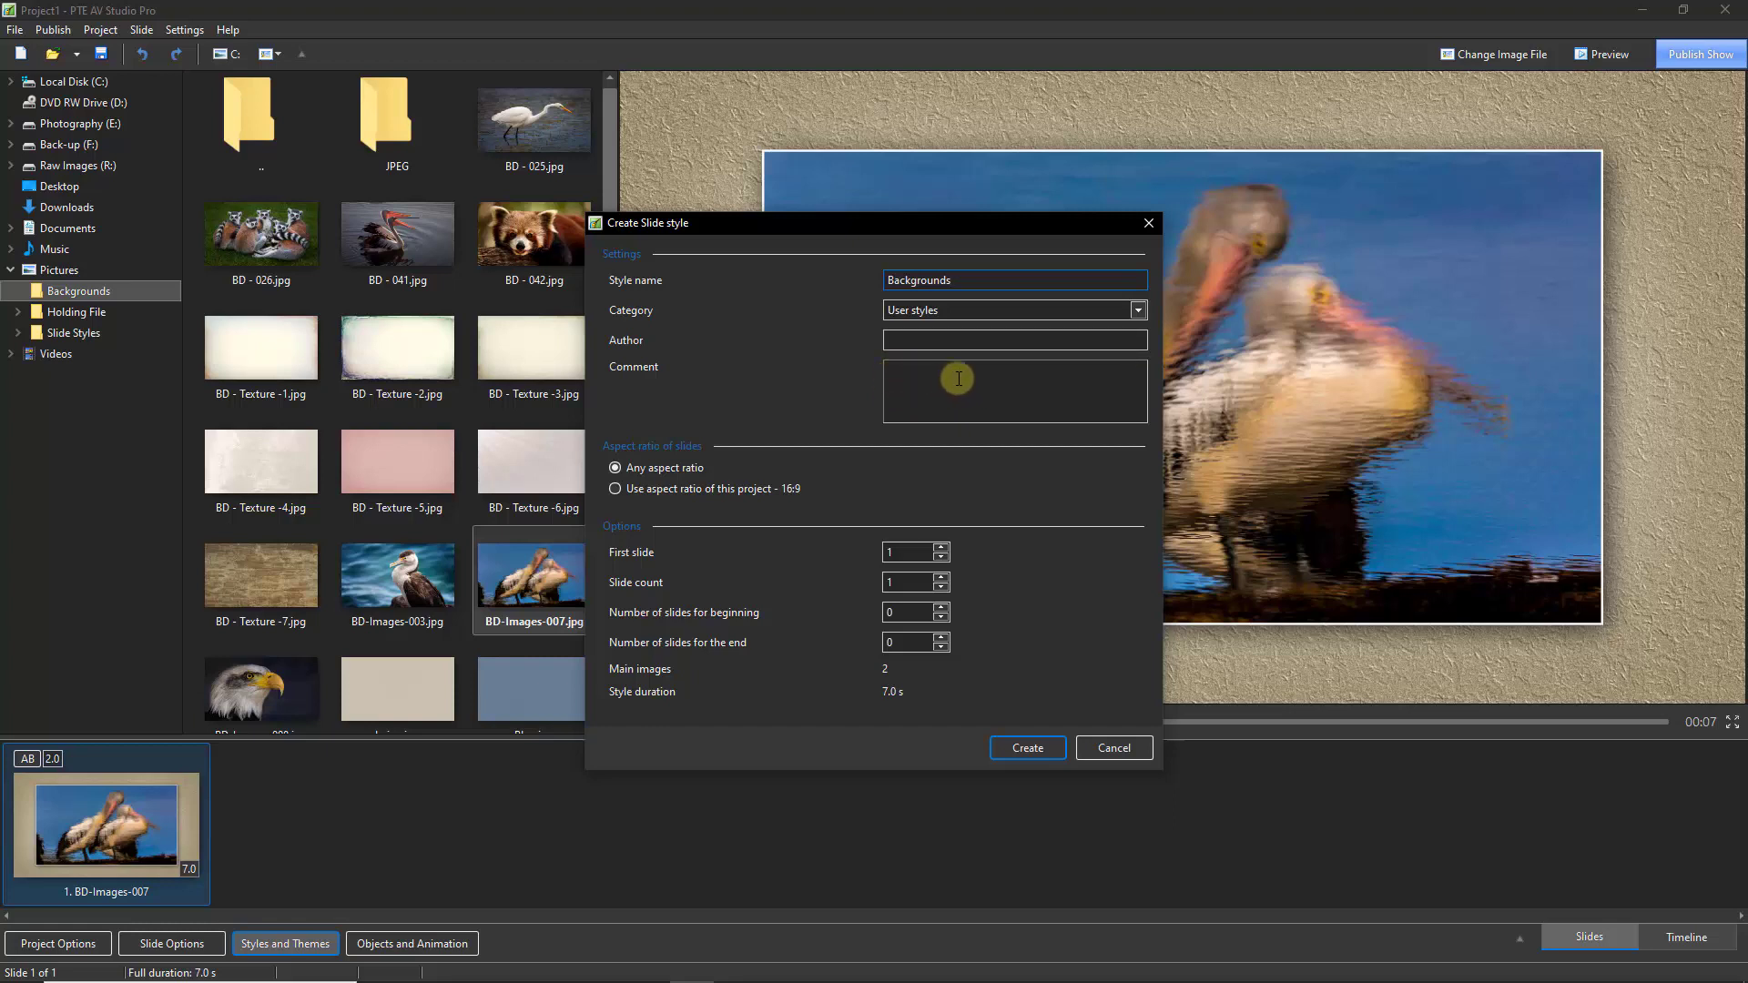
left_click(1016, 749)
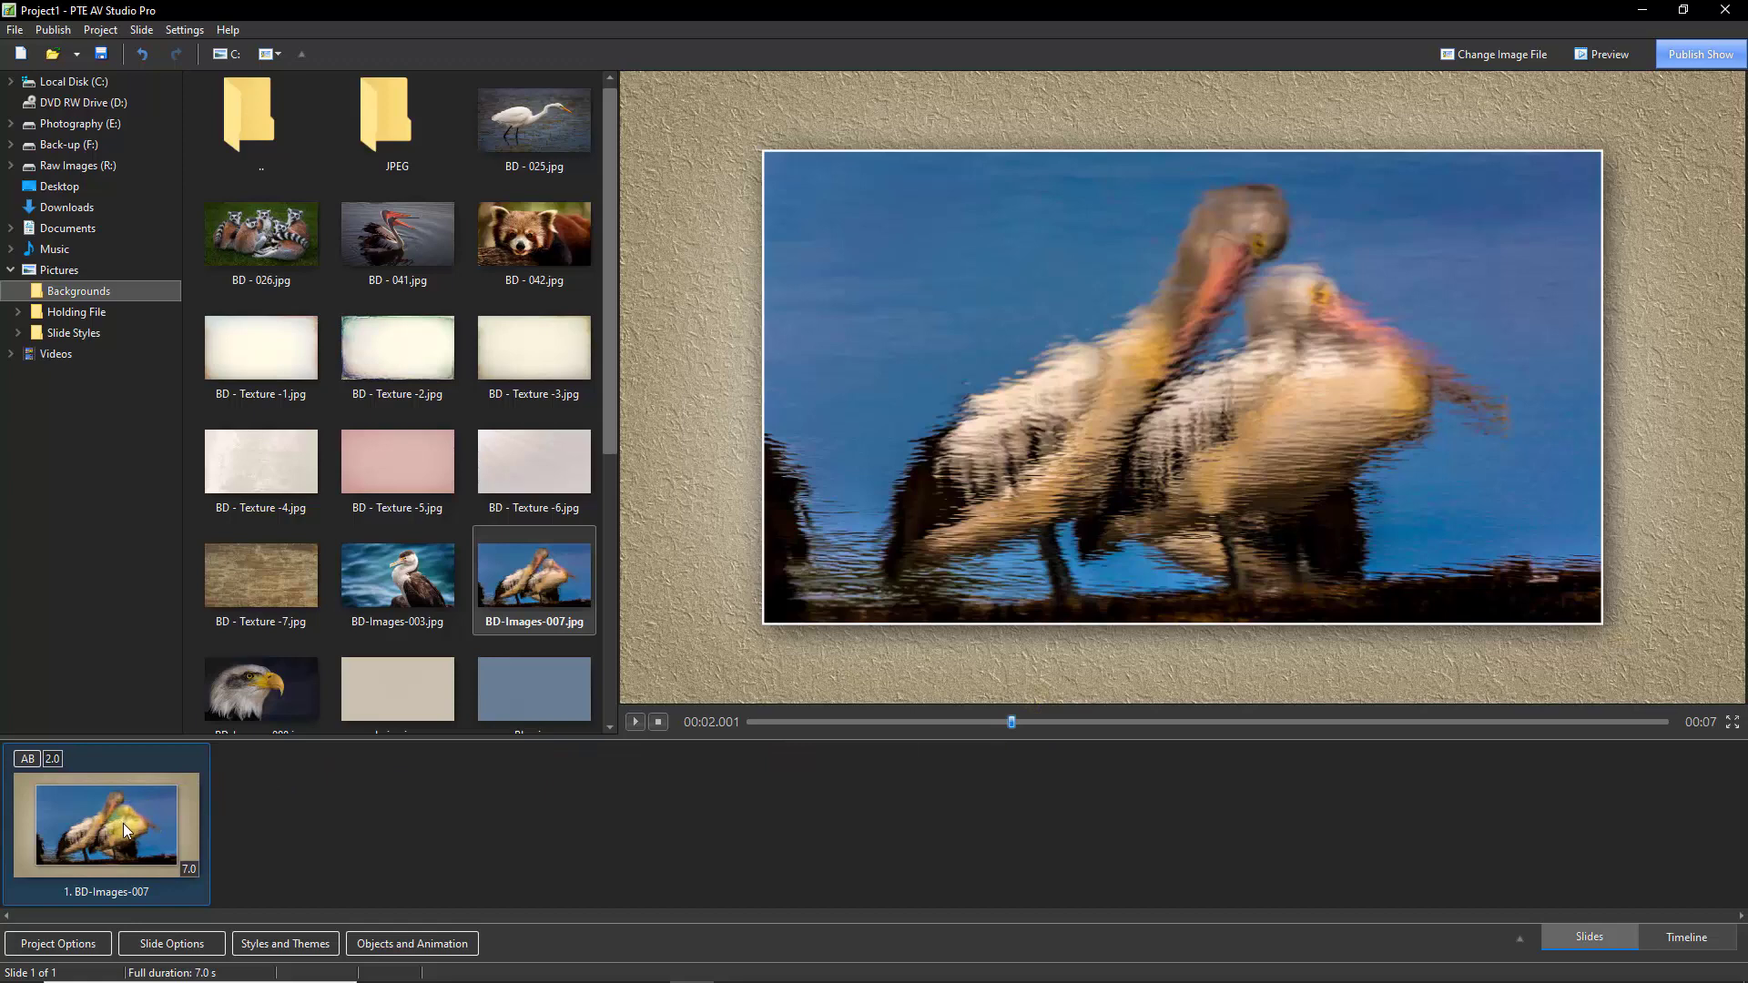
- Delete the existing slide and add BD - 026, BD - Texture -7, BD - 025, Blue, BD-Images-008 and woven D in that order
key("Delete")
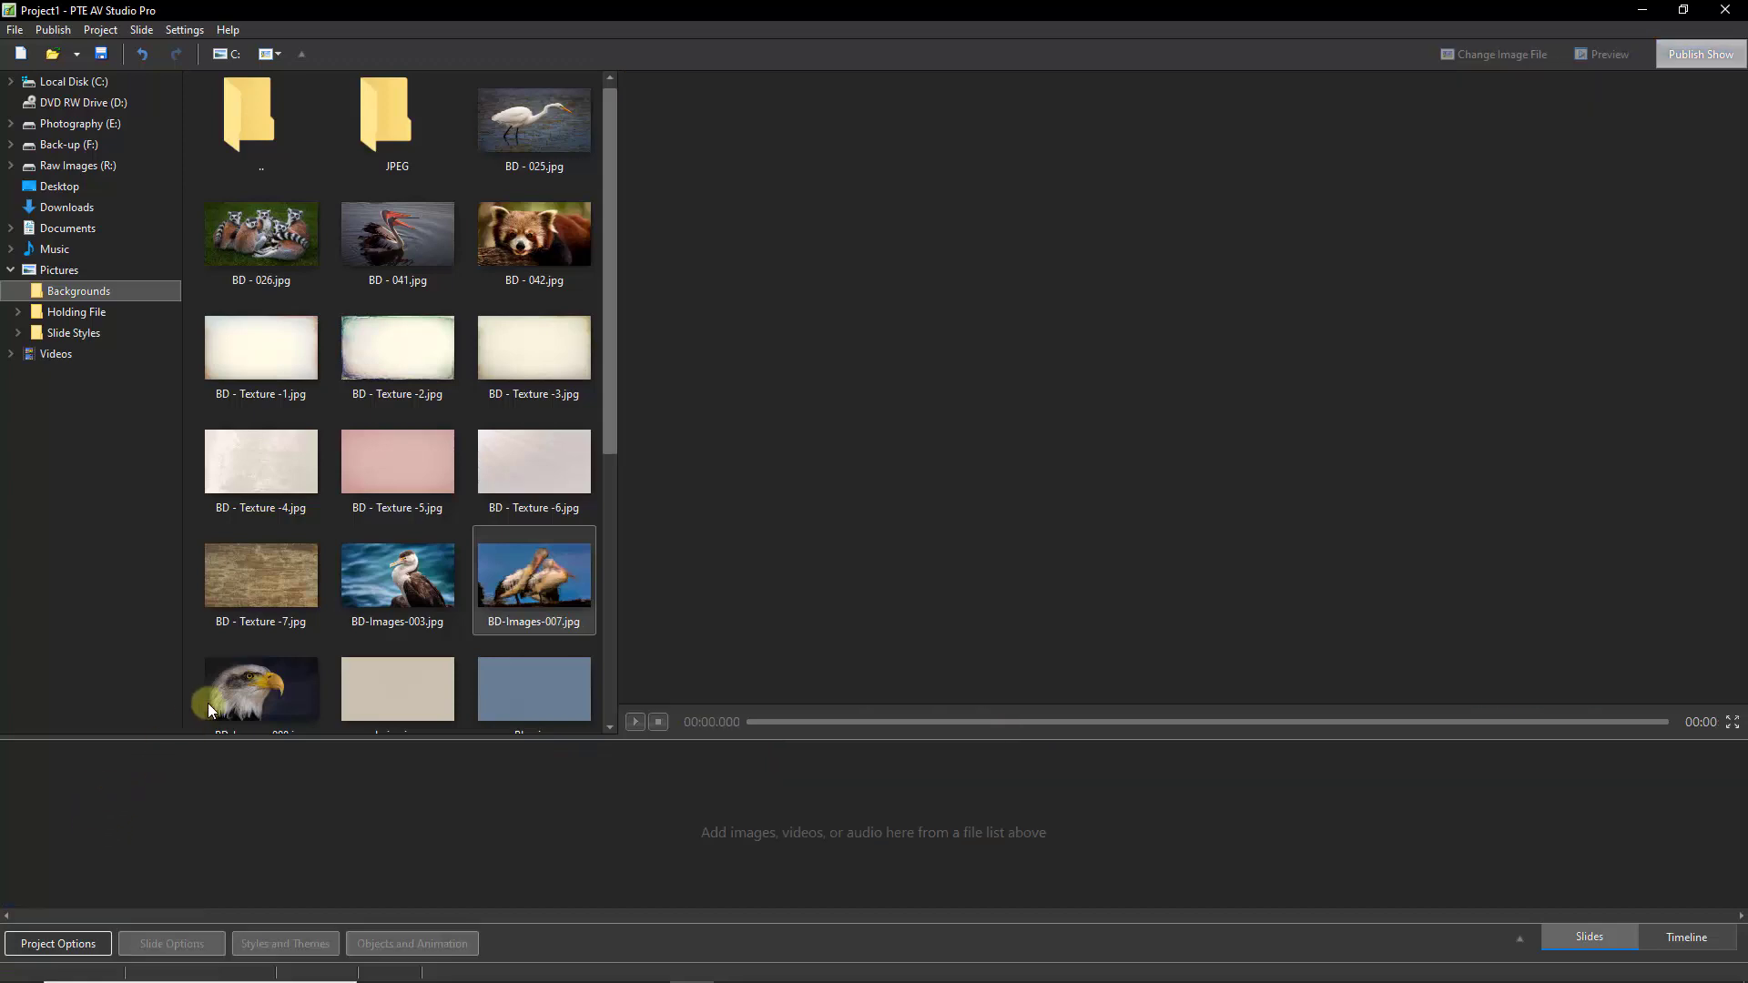
double_click(272, 234)
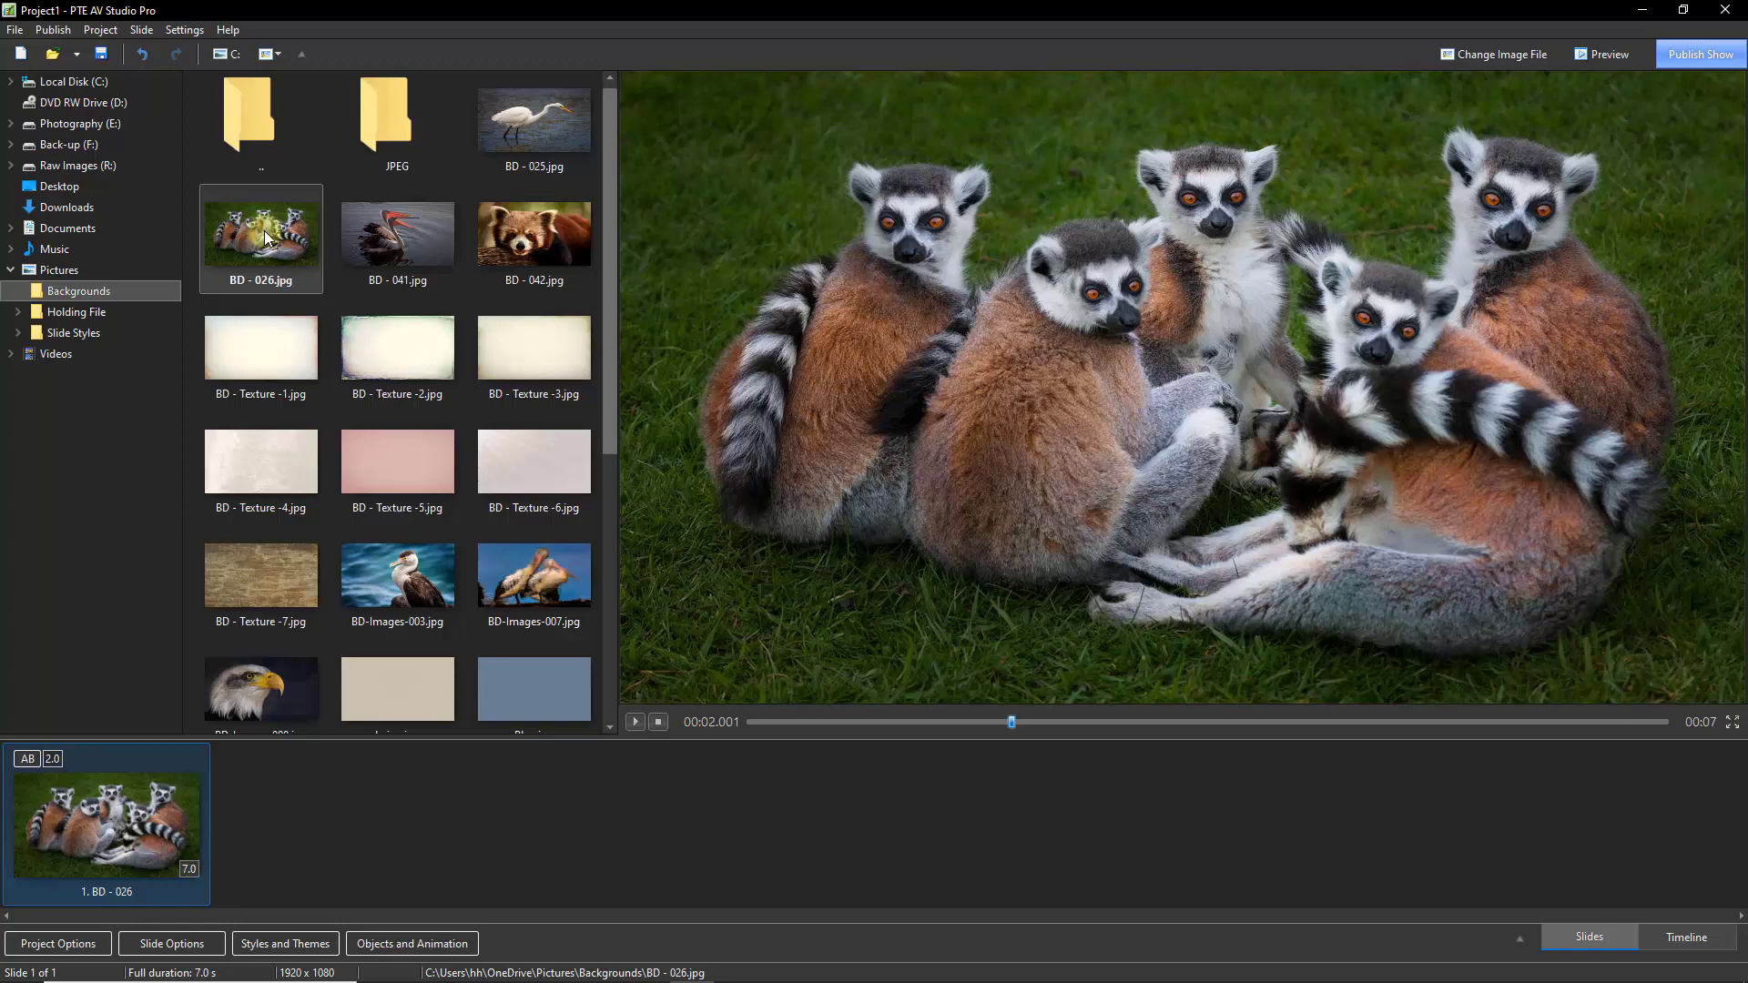
double_click(264, 595)
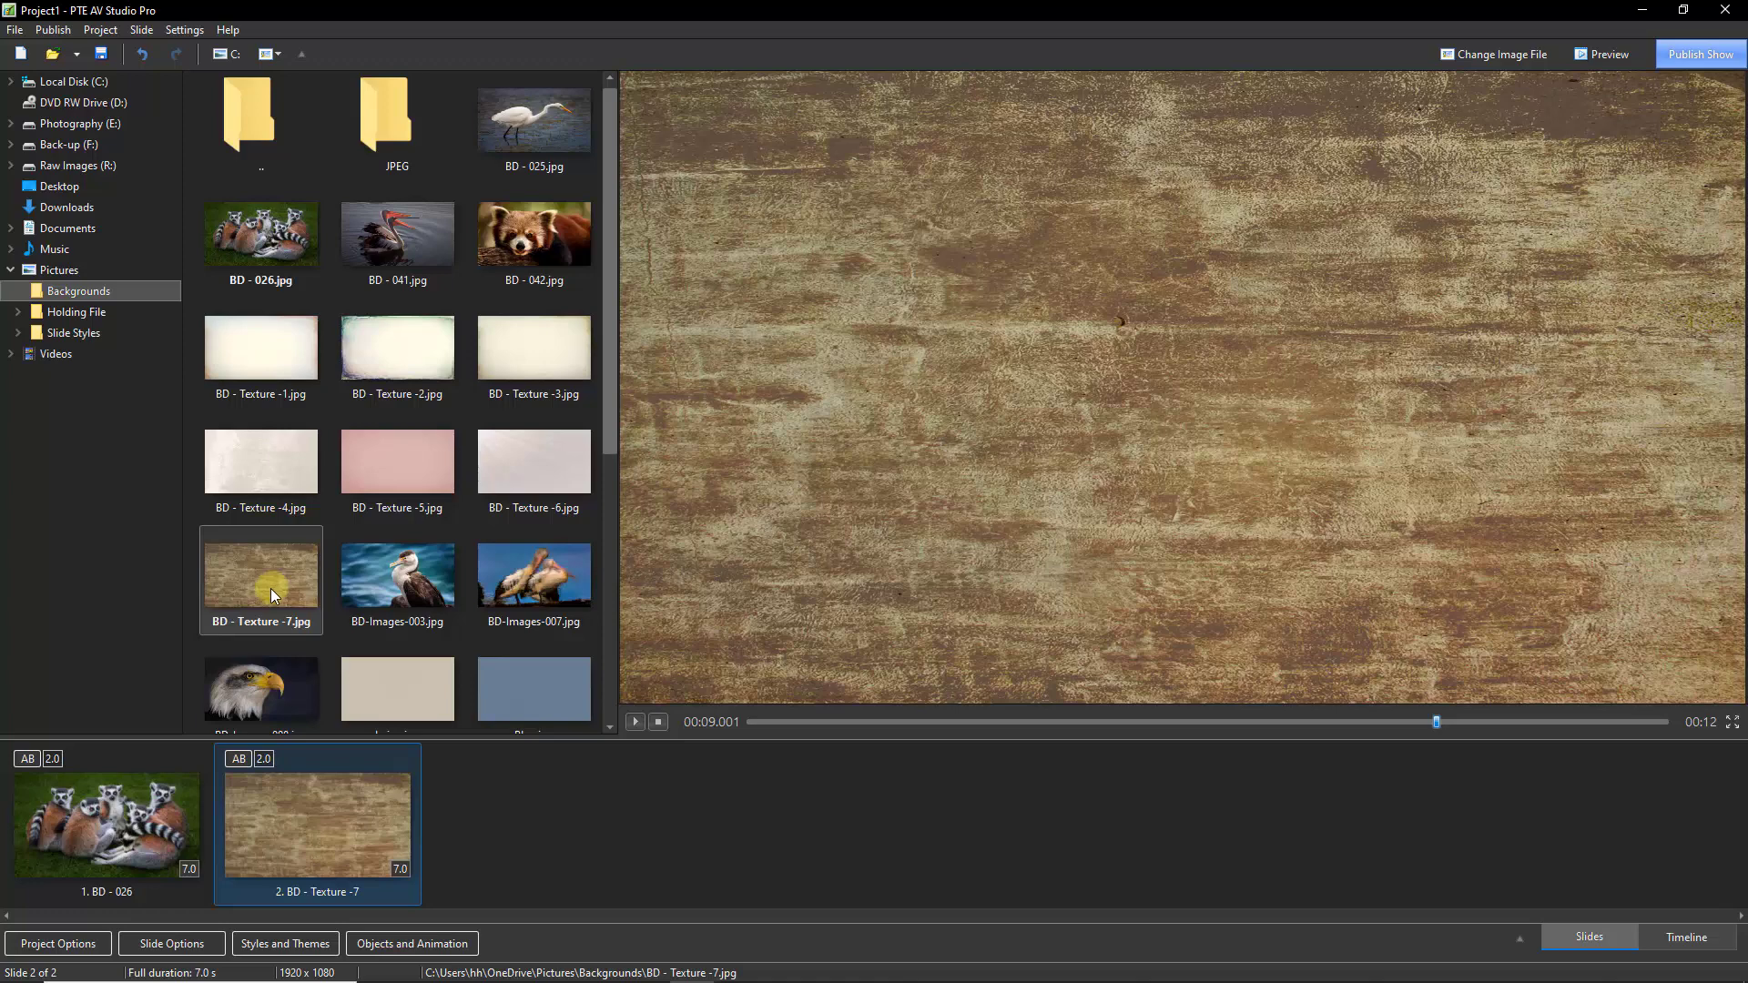
double_click(550, 125)
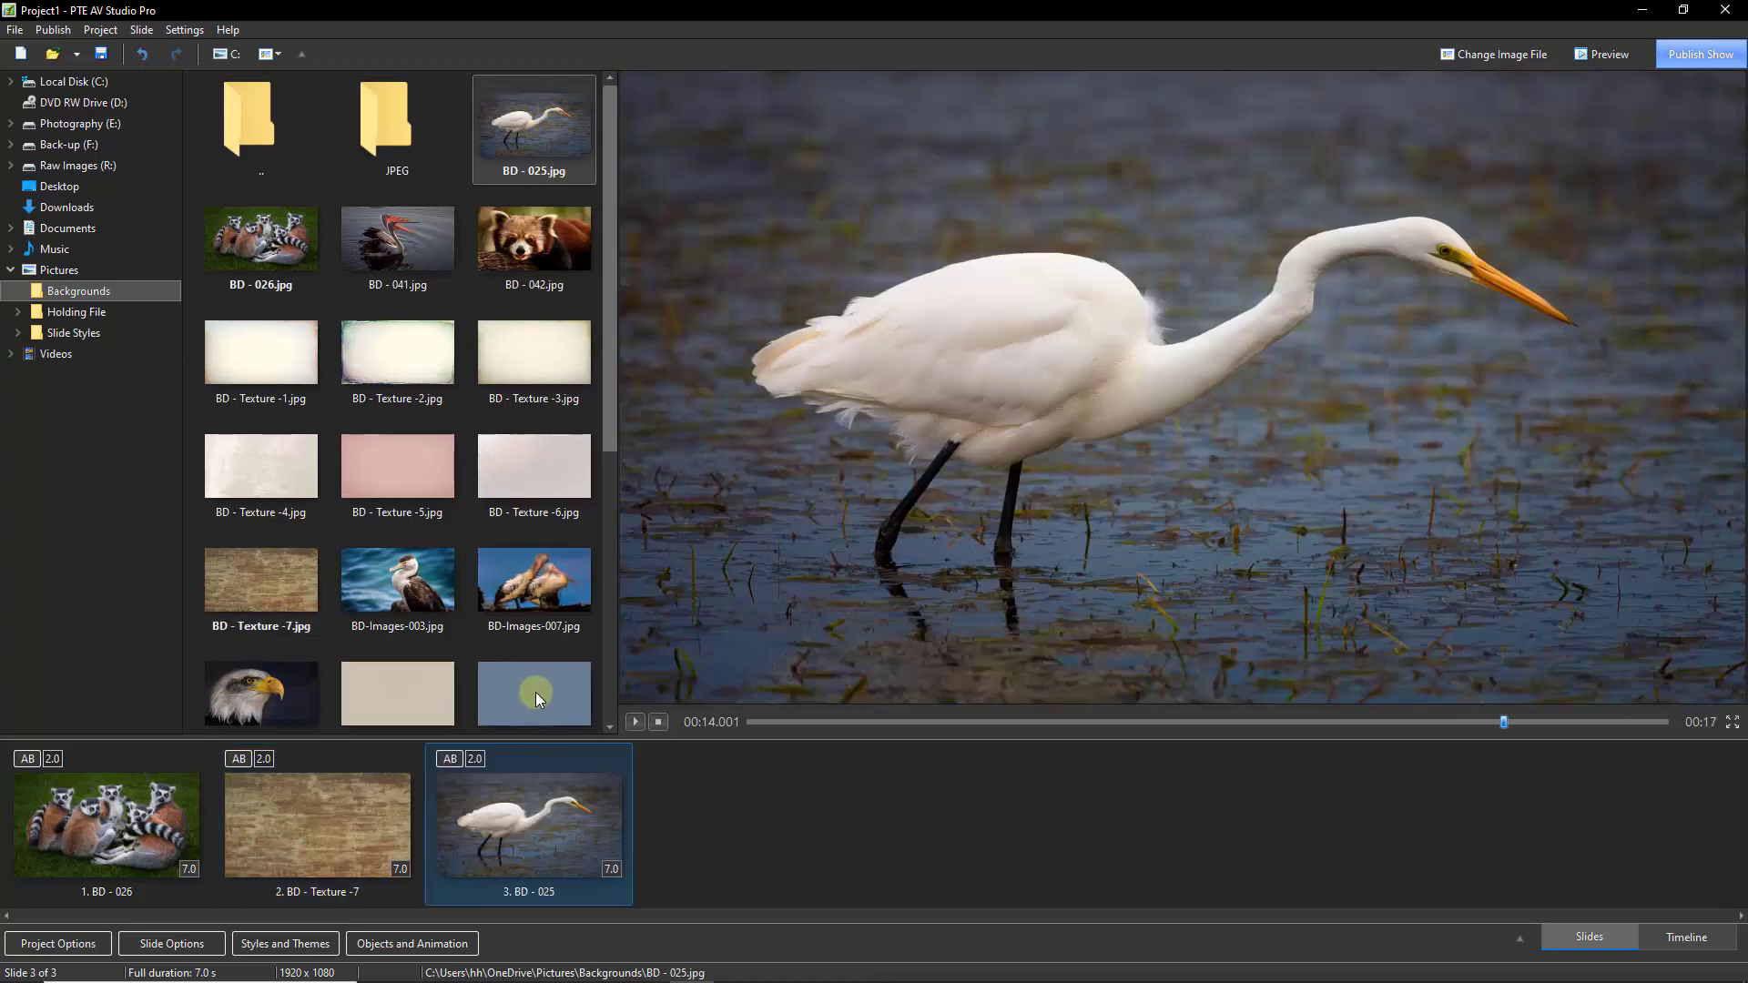
double_click(537, 689)
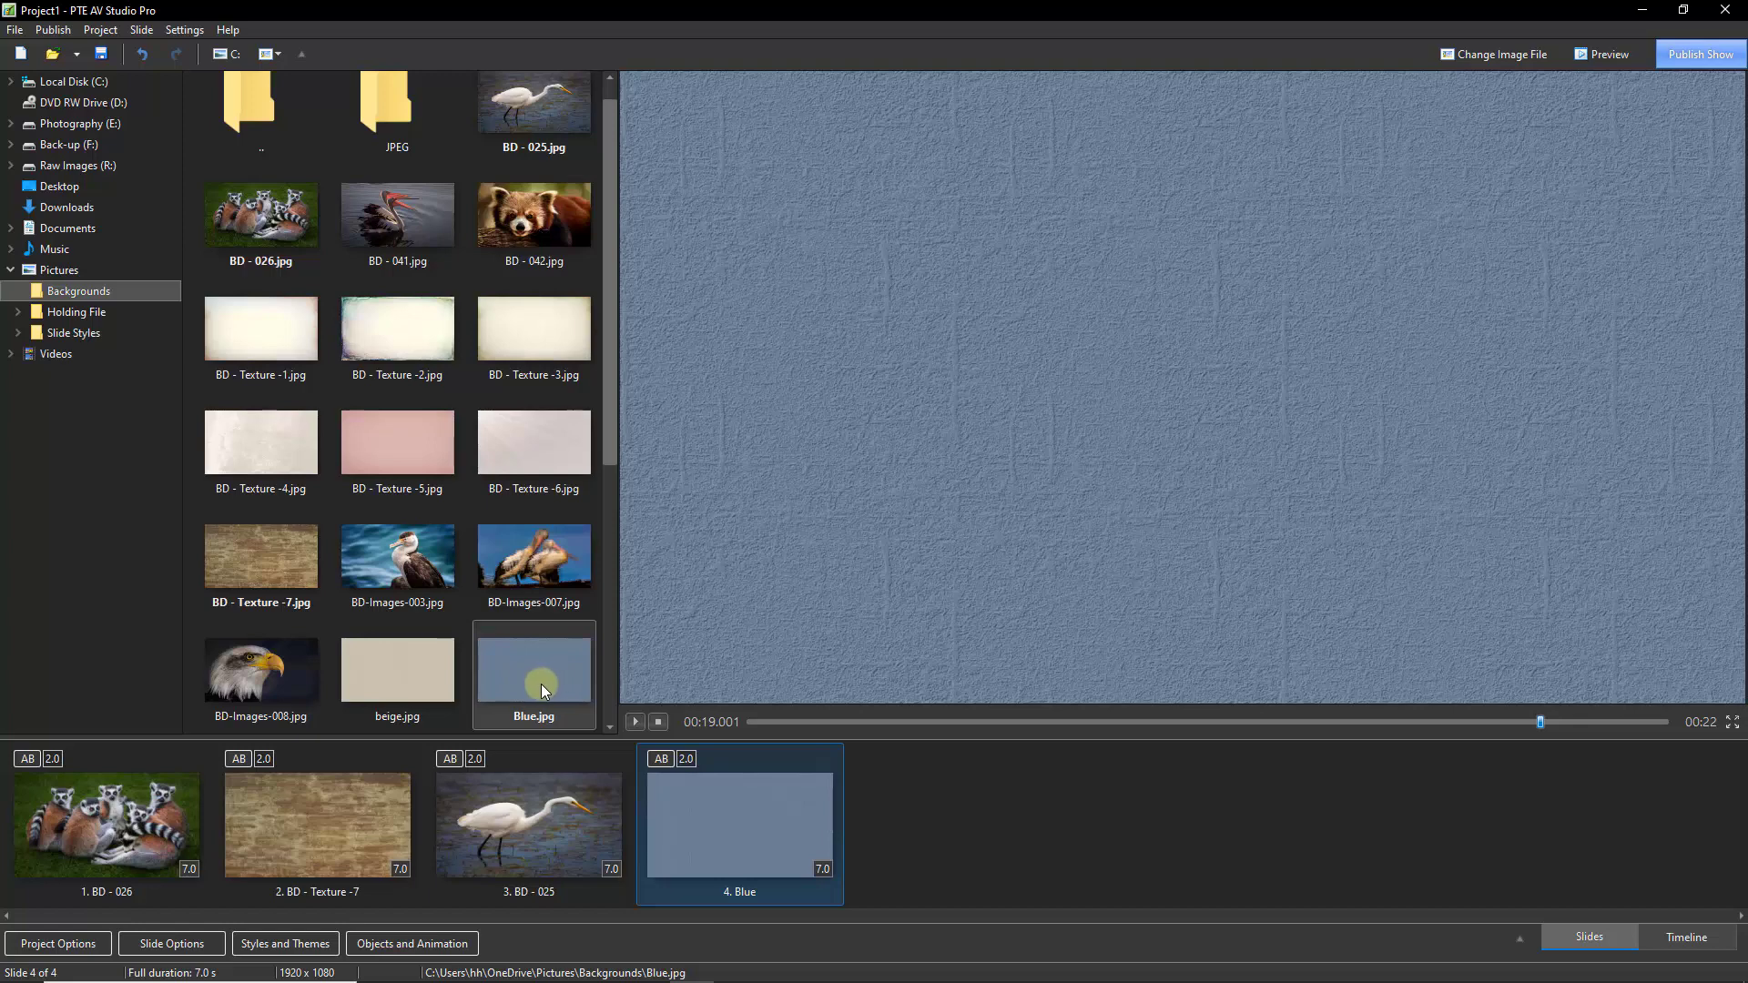
double_click(261, 668)
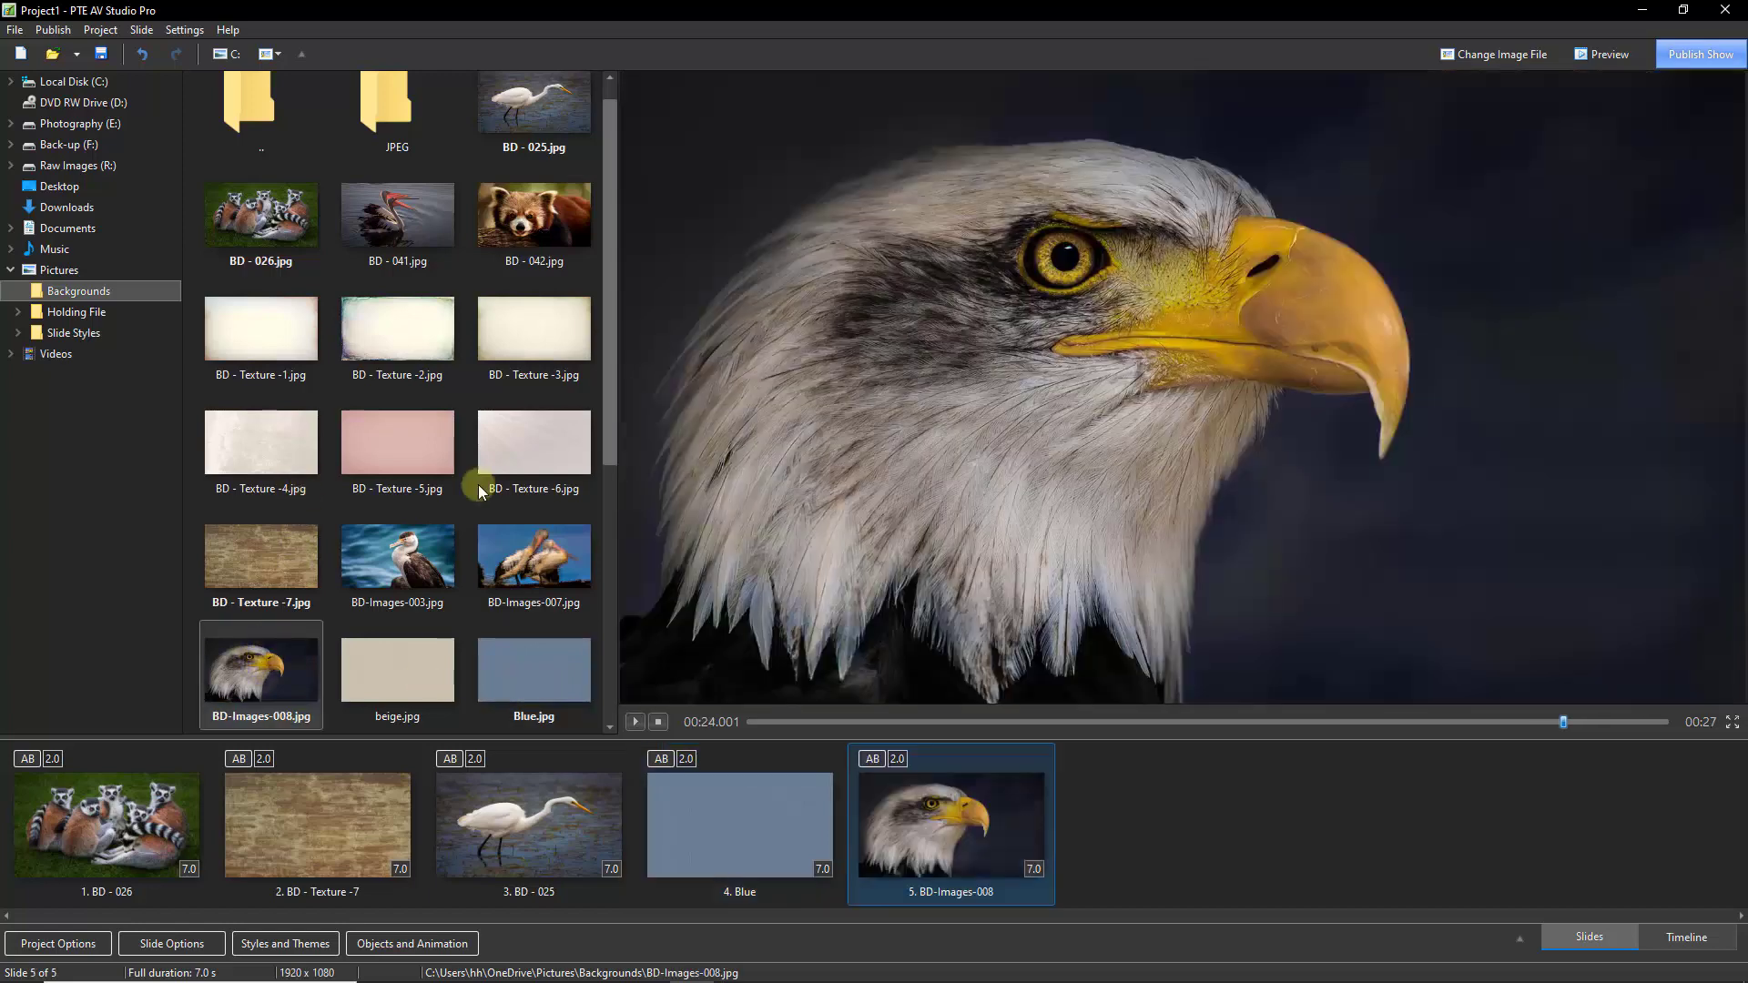
left_click_drag(608, 449, 593, 688)
double_click(530, 570)
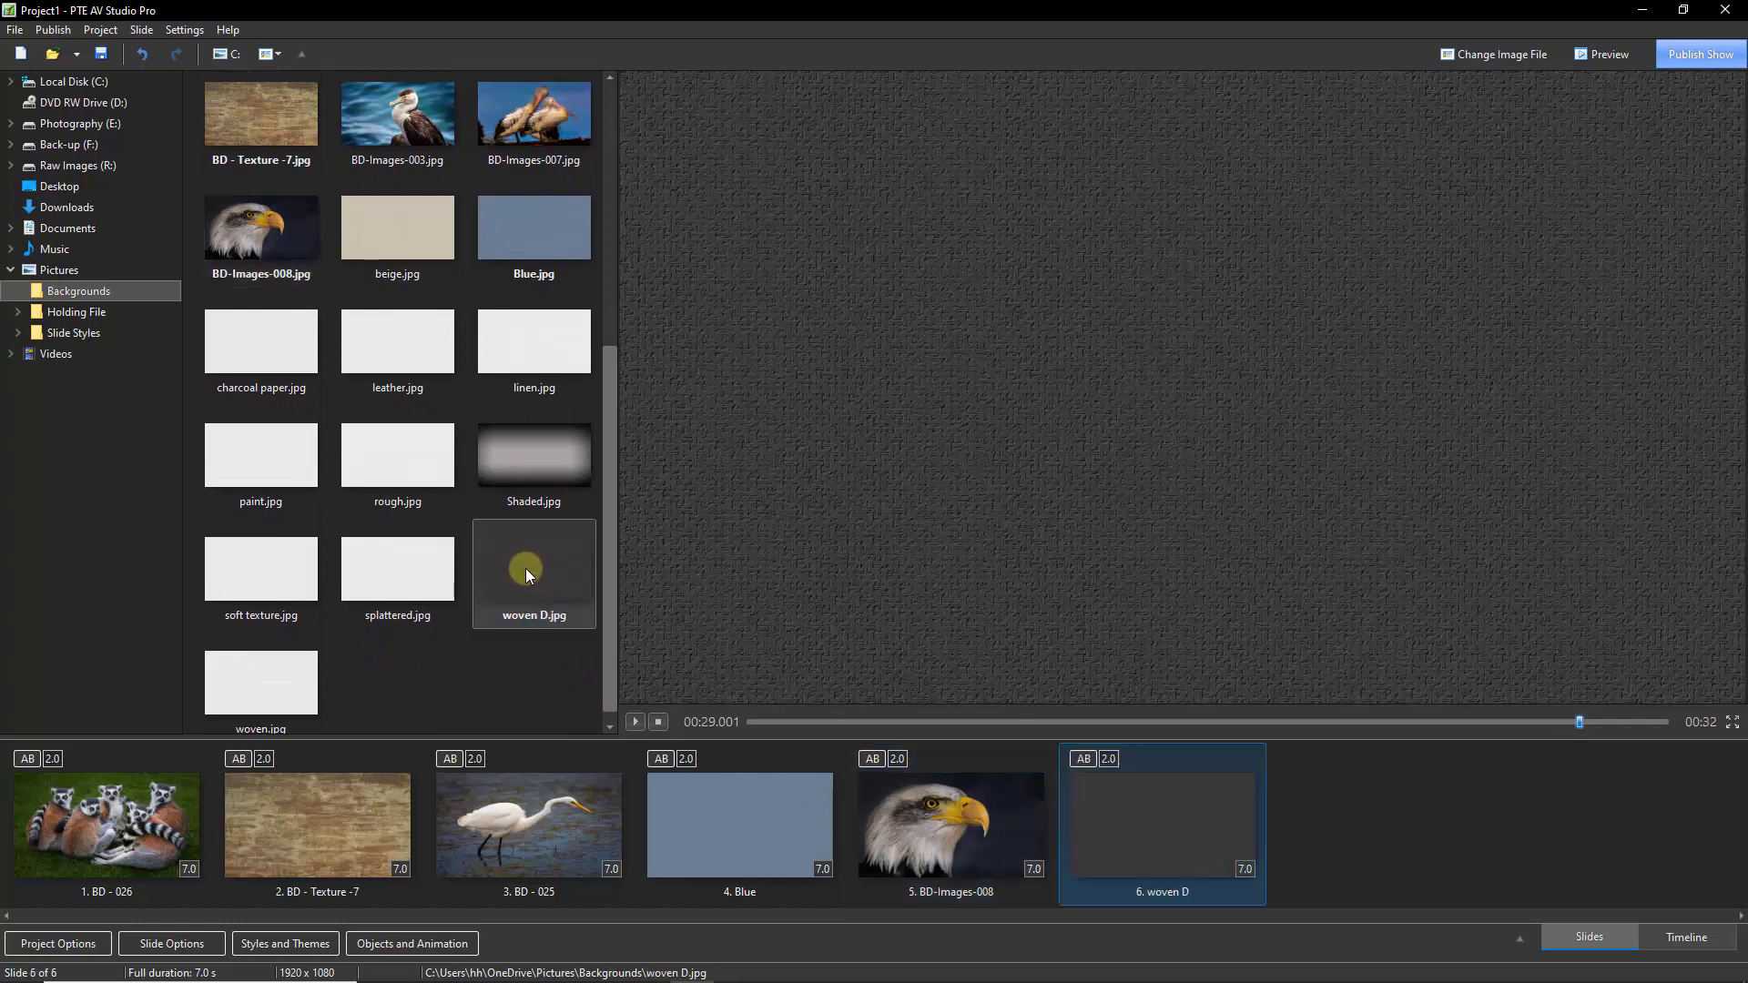
- Apply the Backgrounds user style to all six slides
left_click(92, 832, "shift")
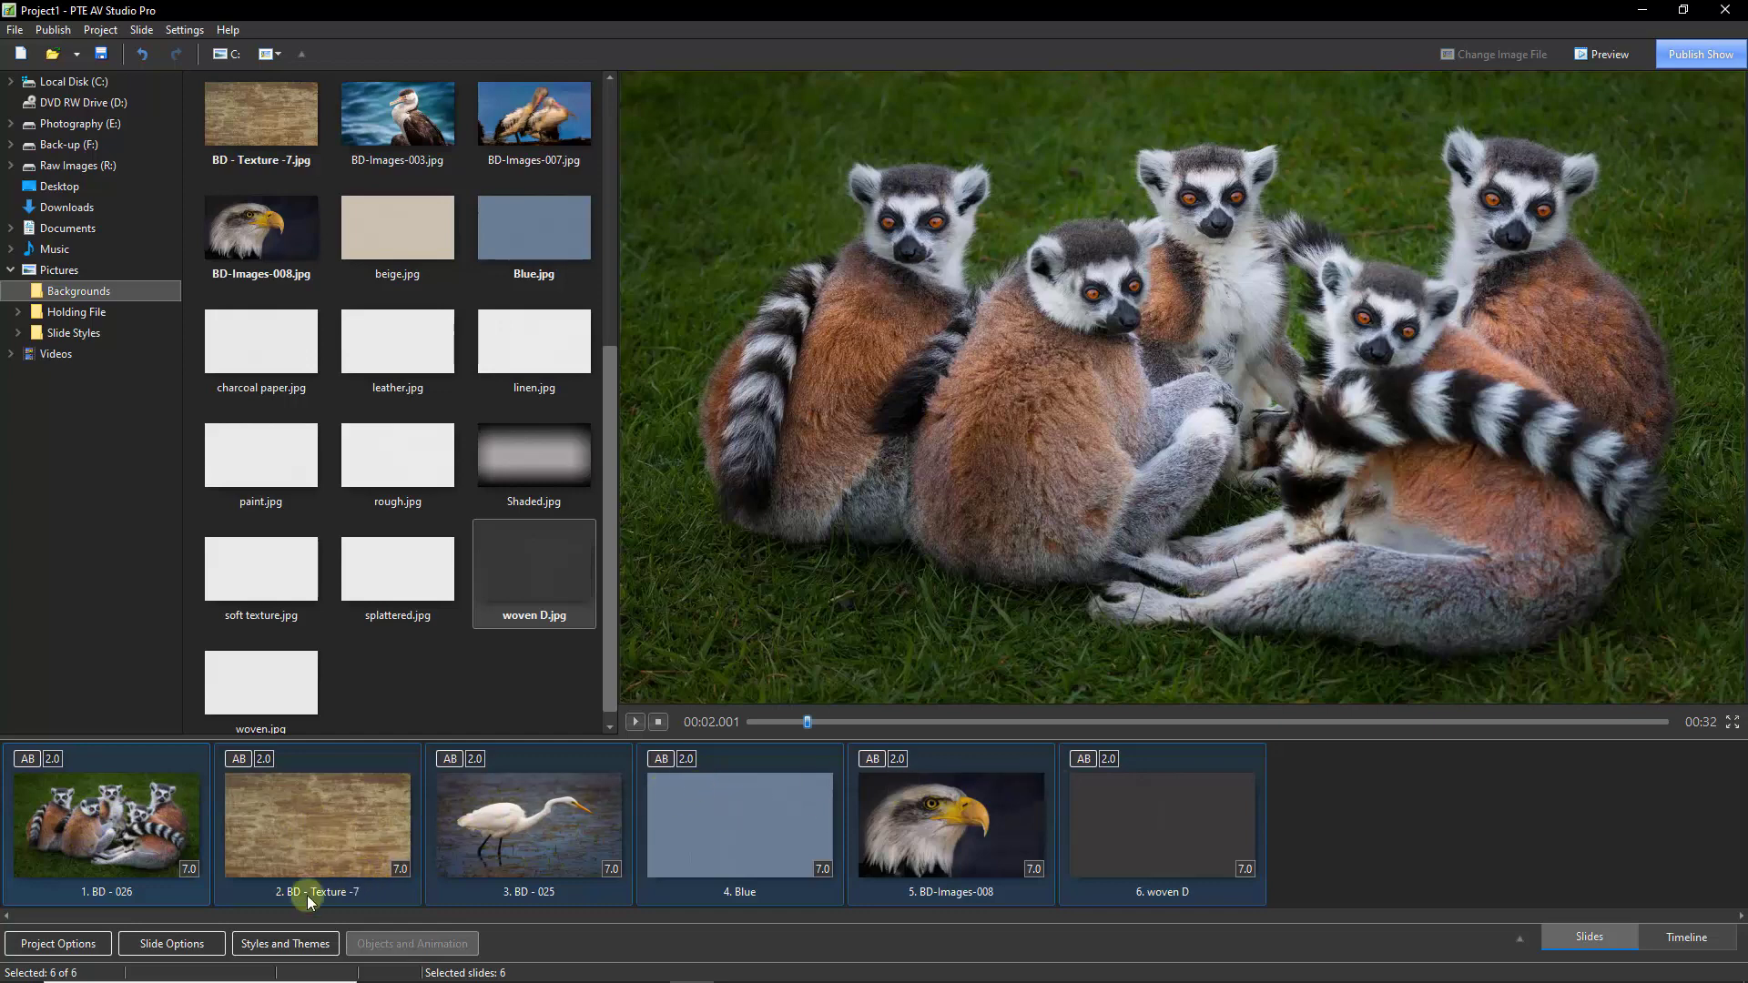
left_click(264, 944)
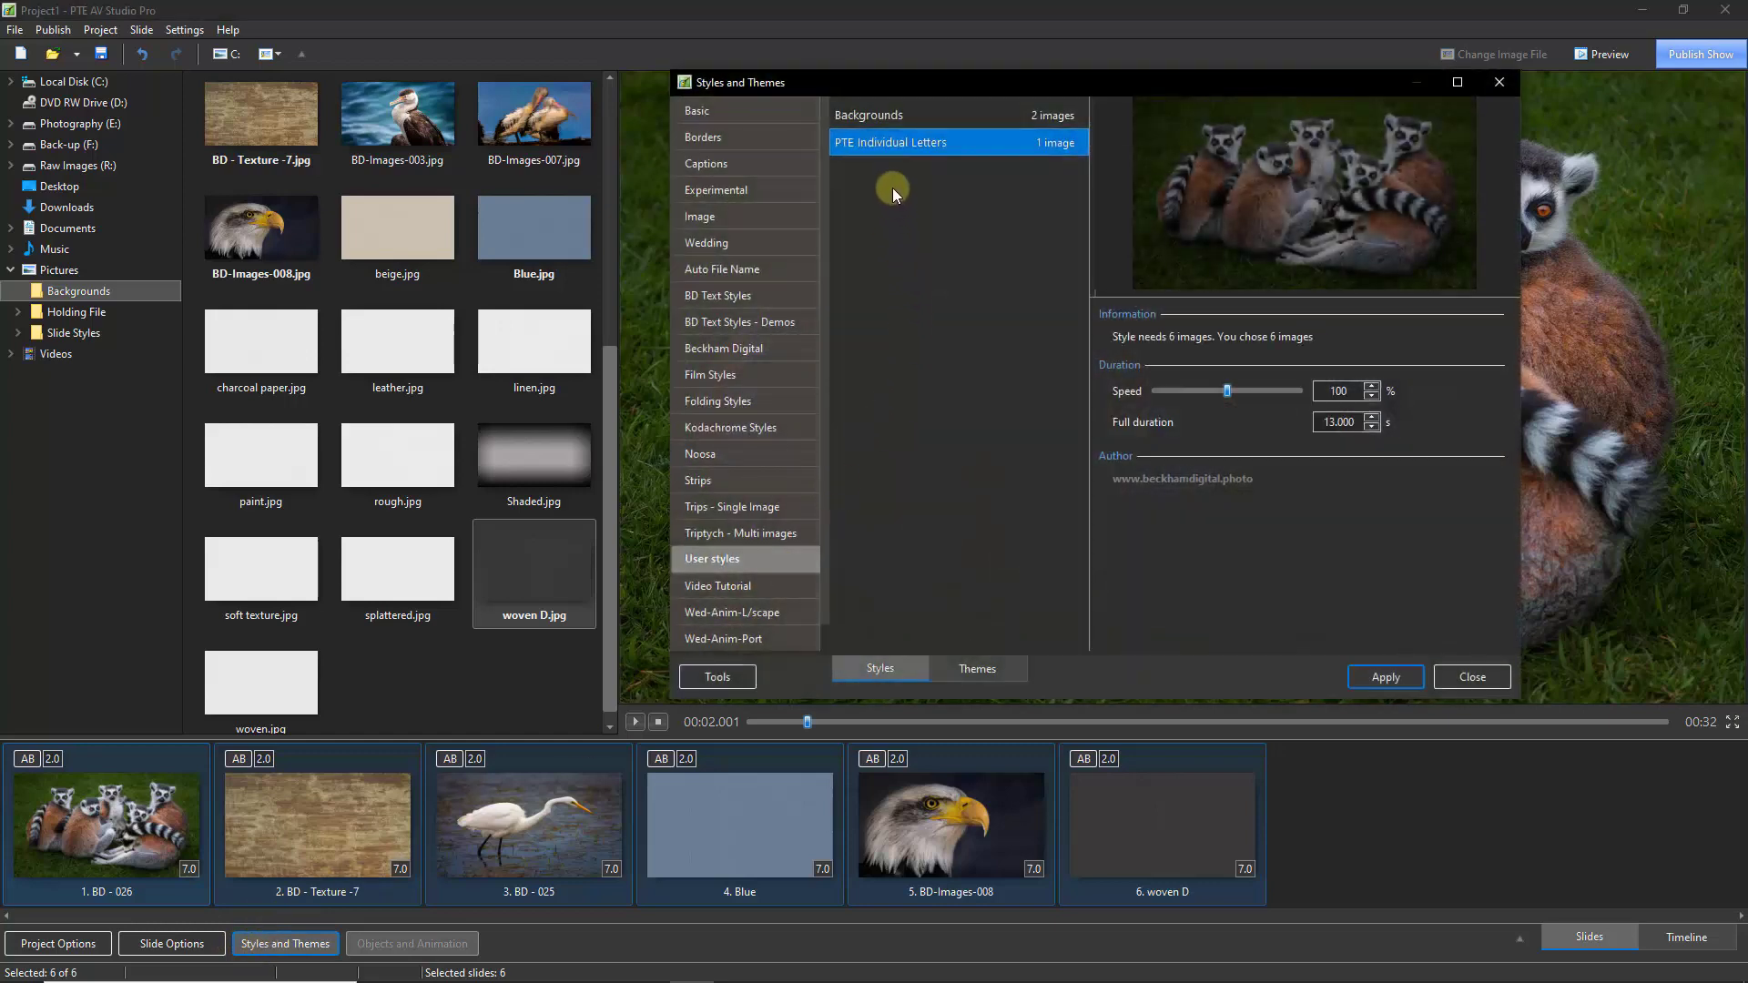
left_click(888, 116)
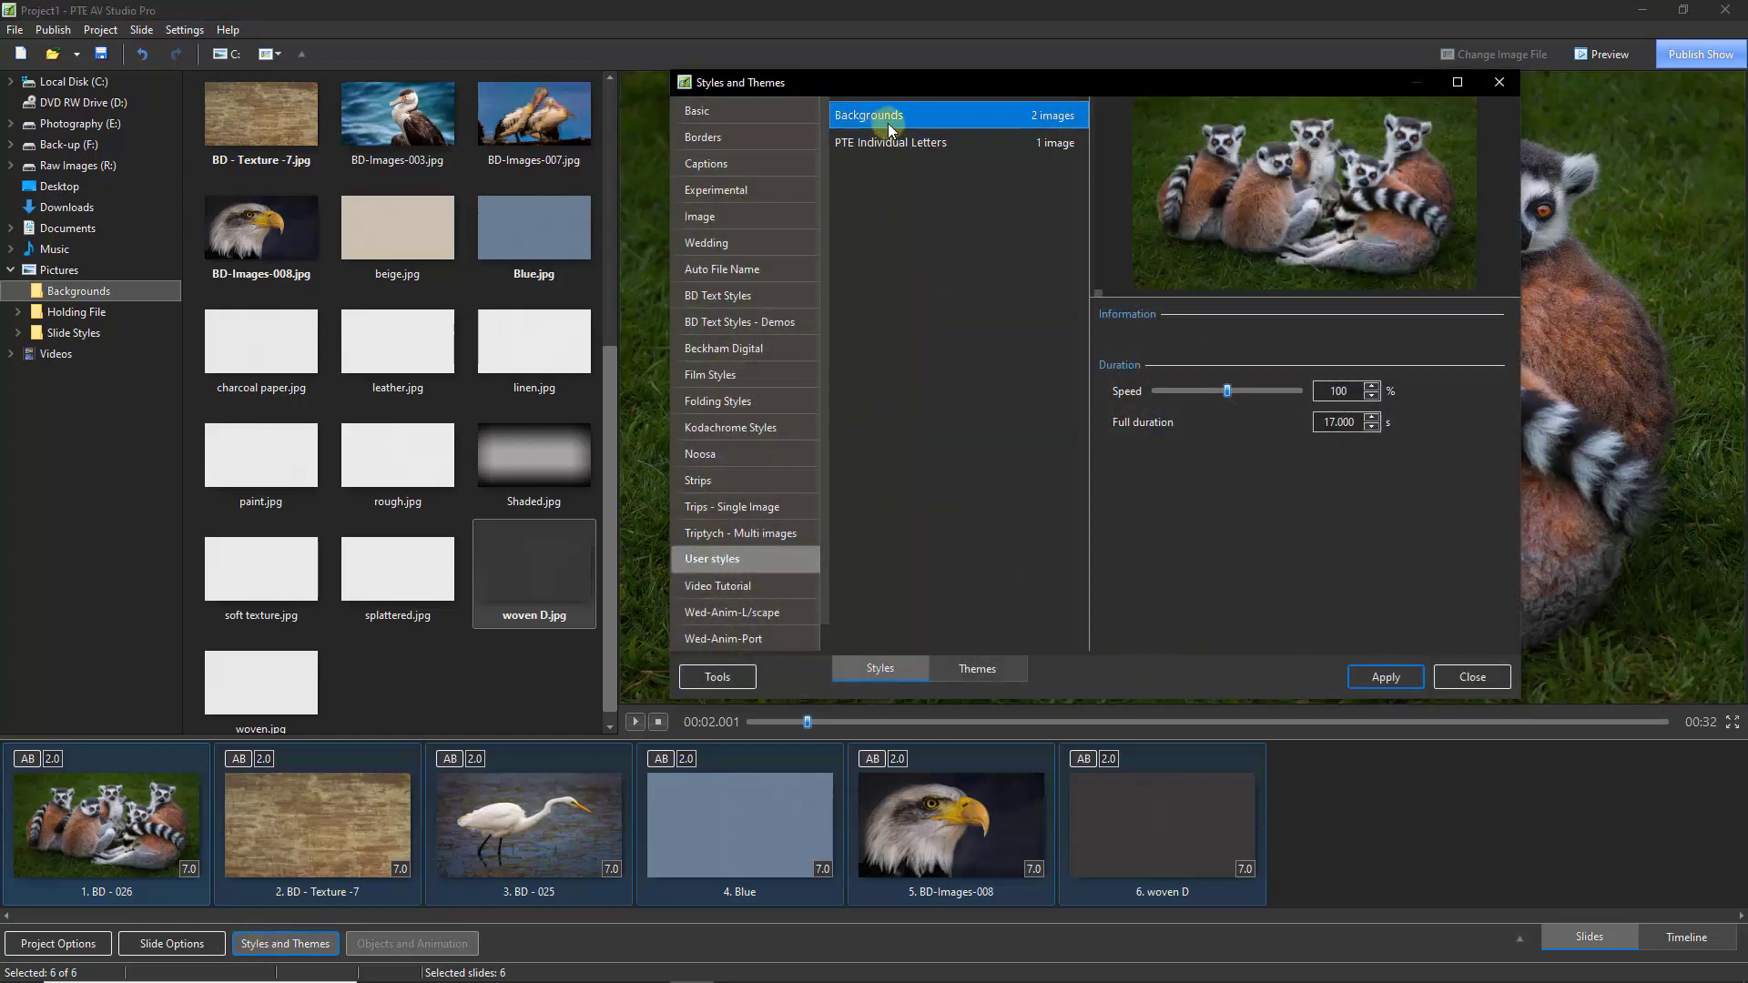
left_click(1379, 677)
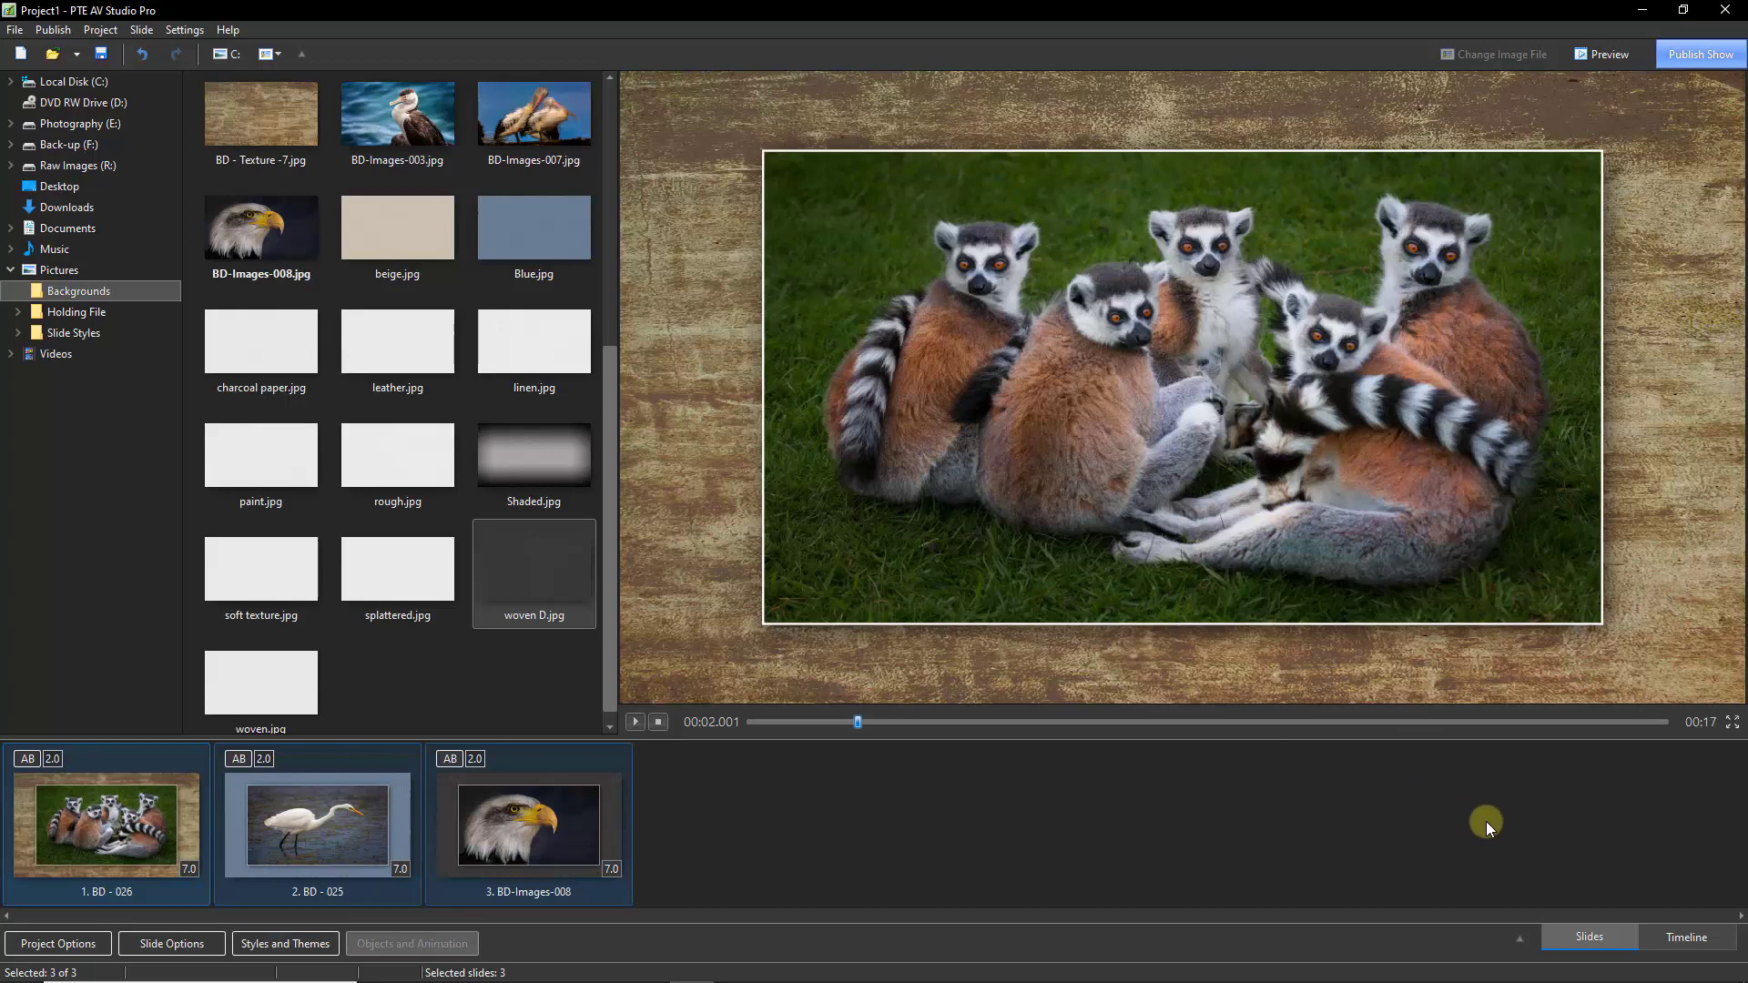
- Add BD-Images-003 and Shaded to the end of the slide list and apply the Backgrounds user style to both
left_click(1485, 821)
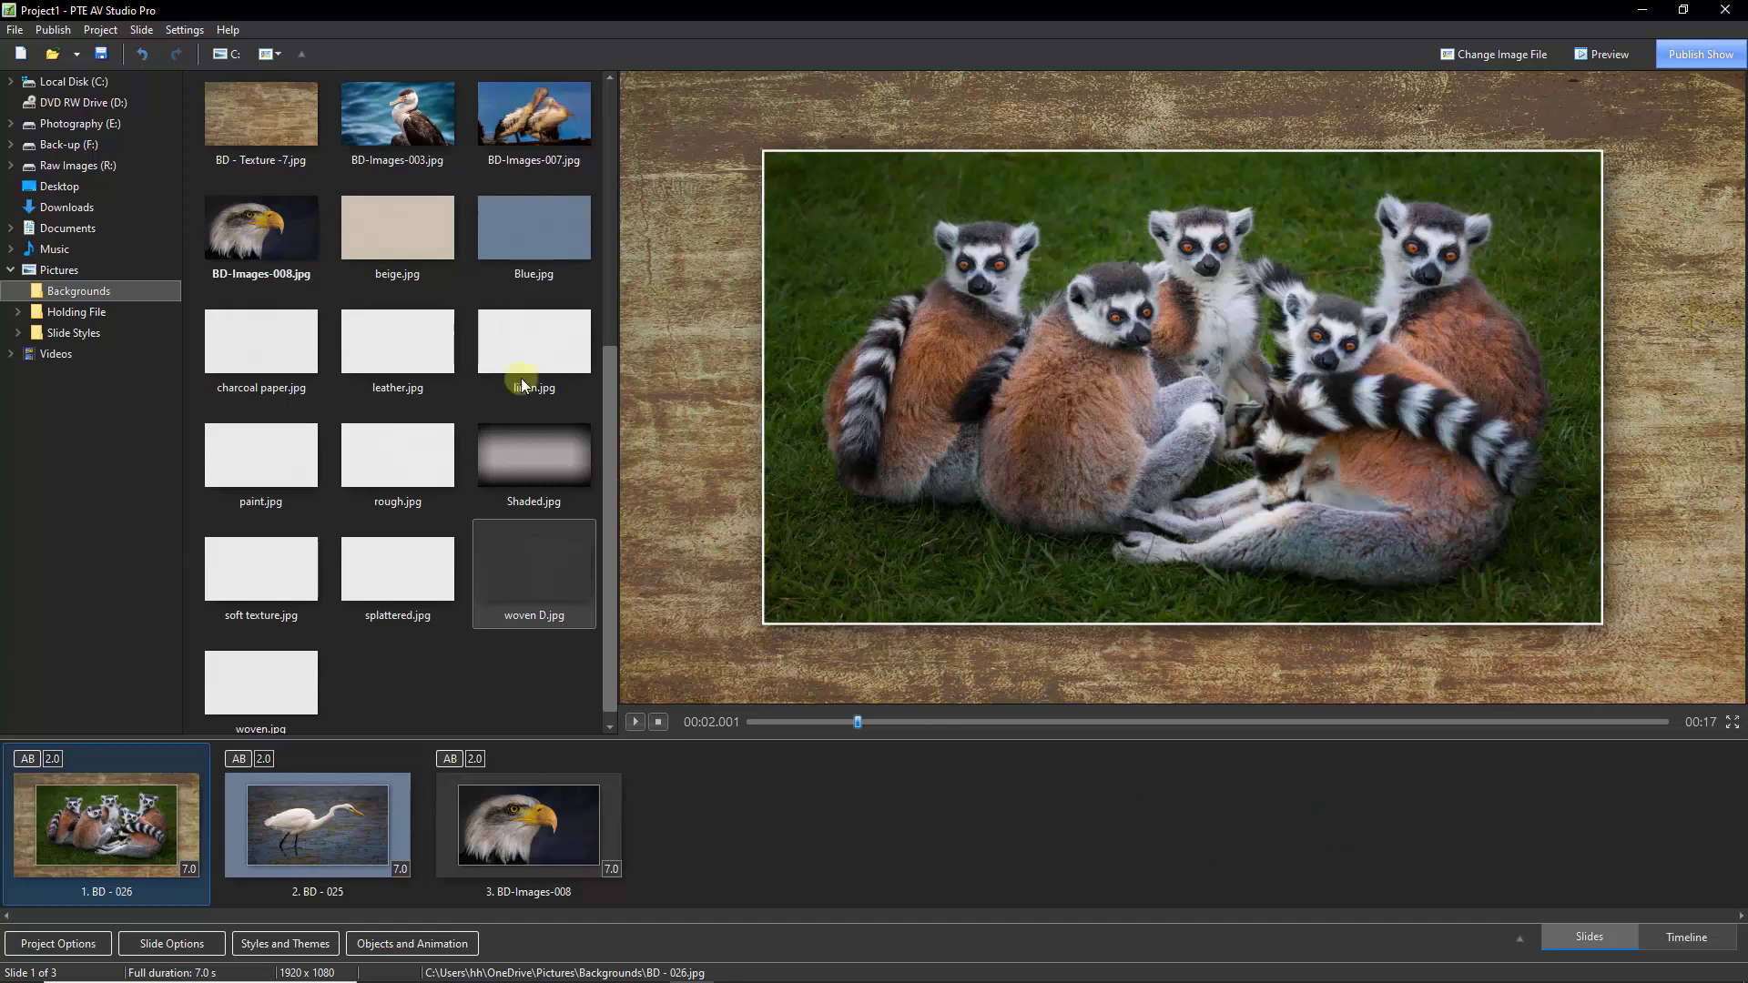
double_click(393, 108)
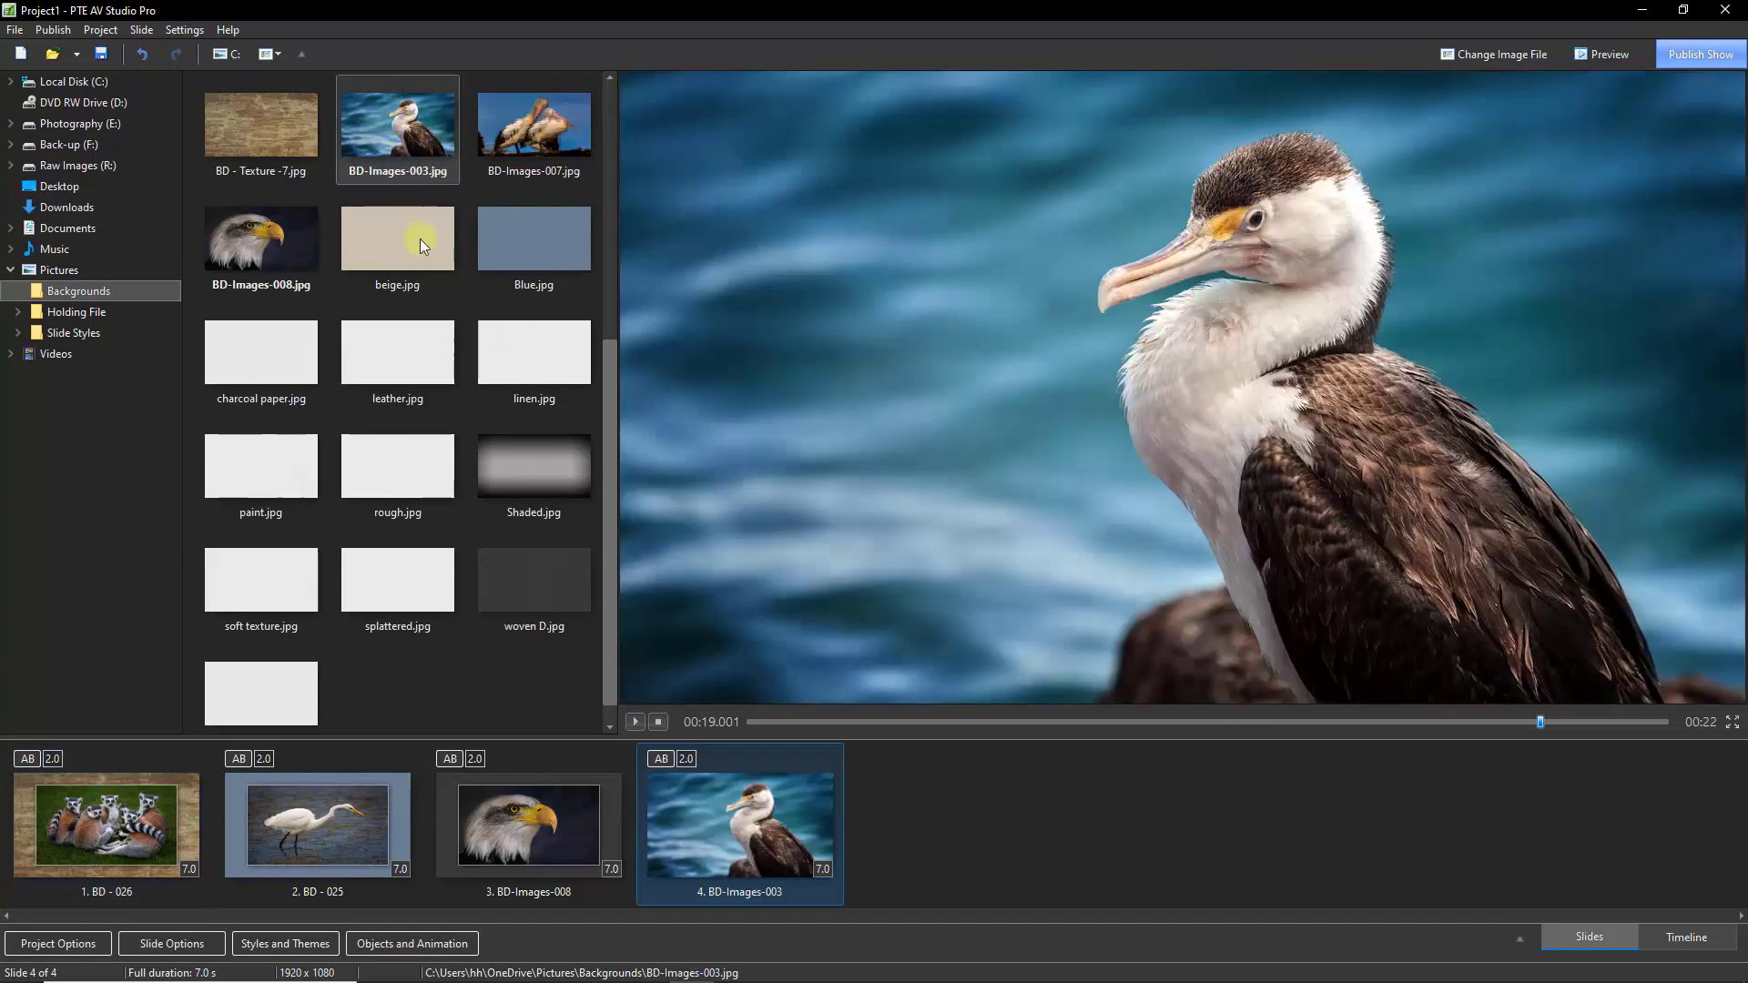
double_click(543, 466)
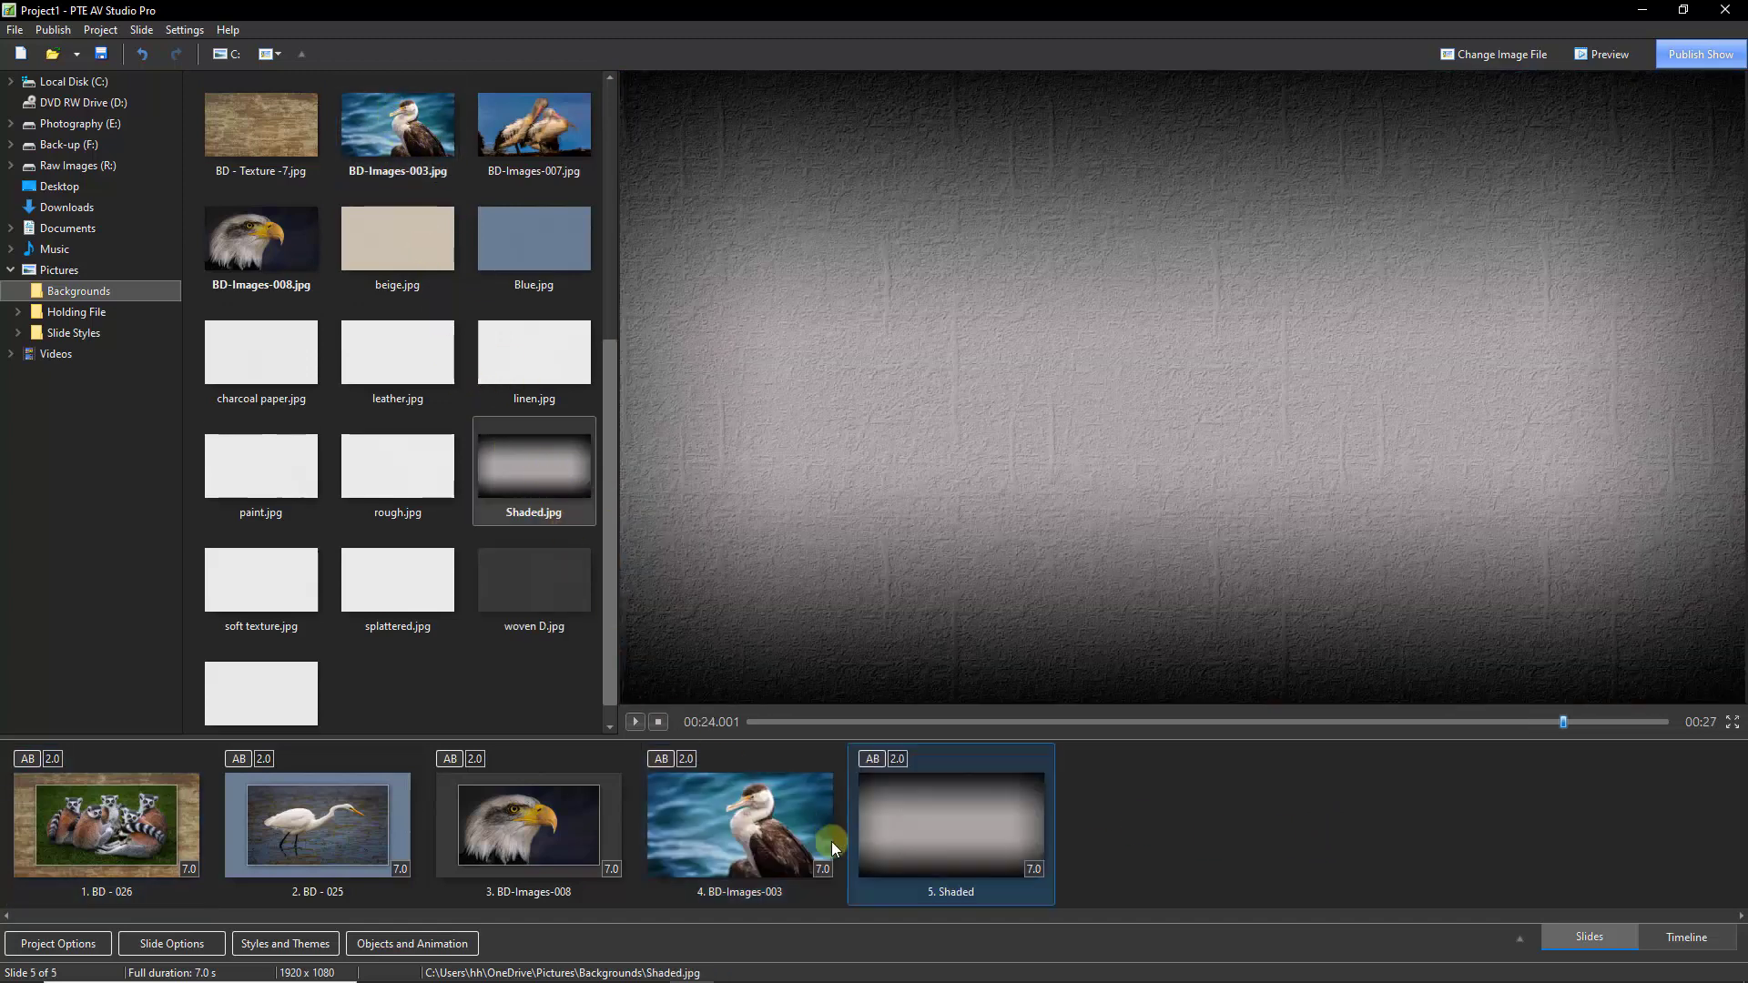
left_click(784, 824, "ctrl")
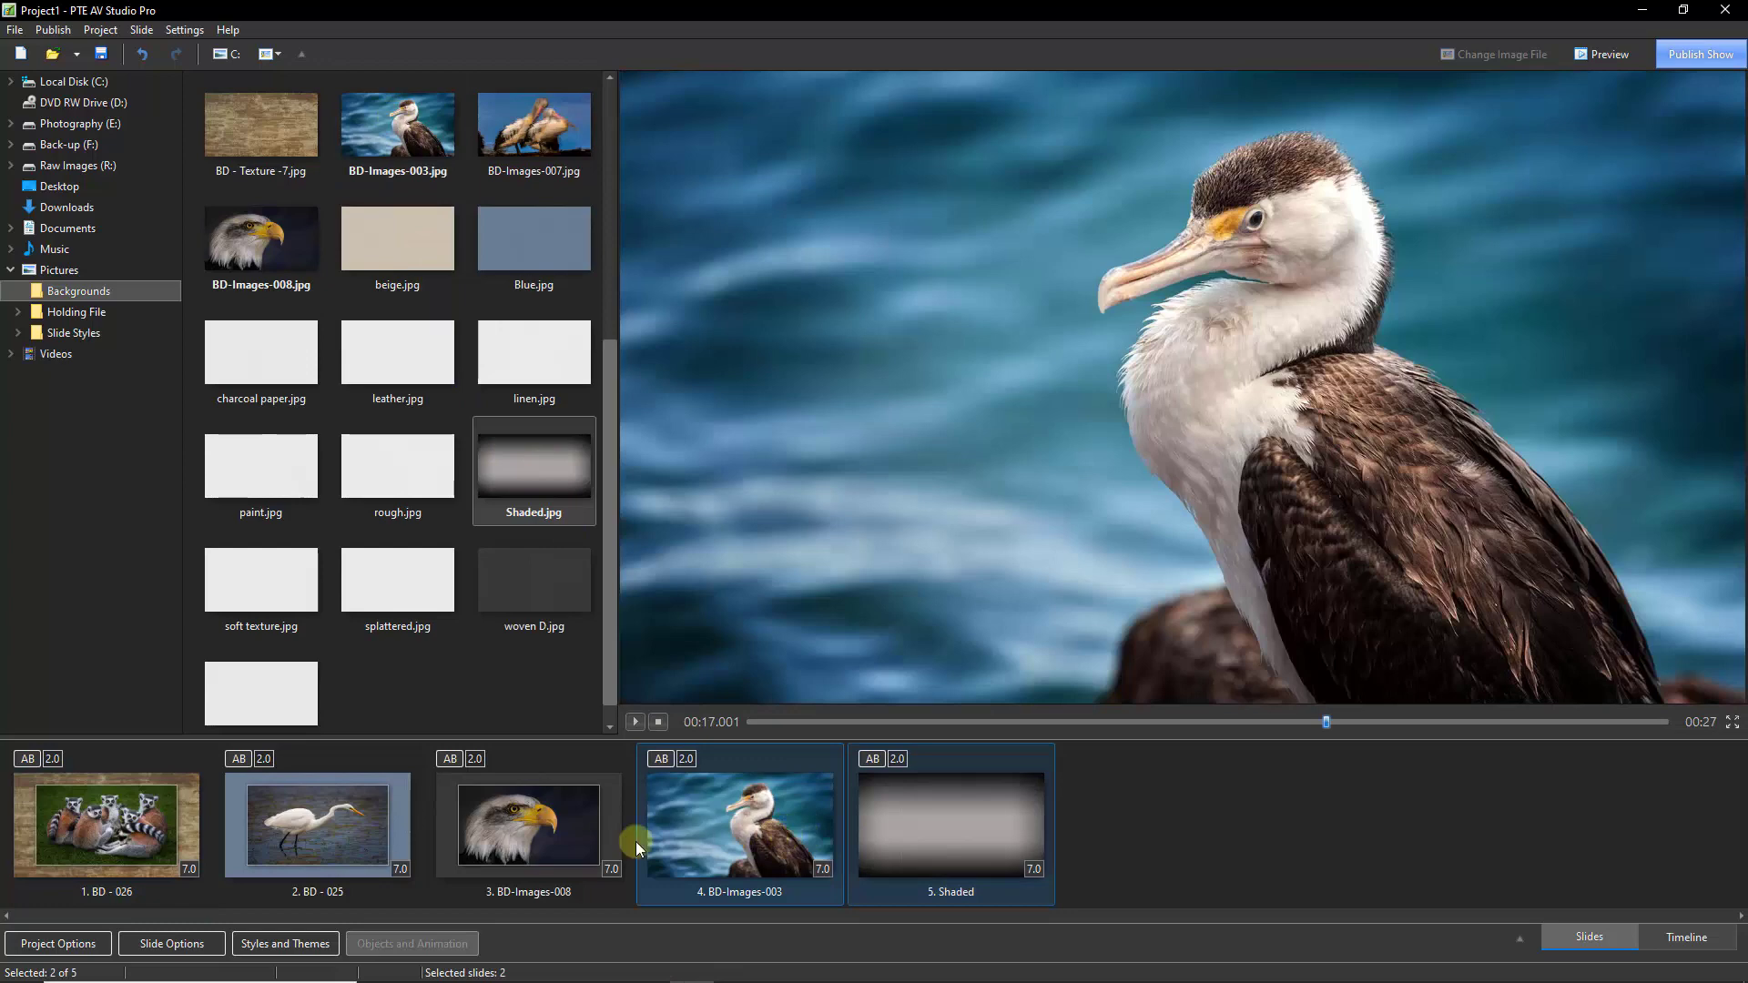
left_click(288, 947)
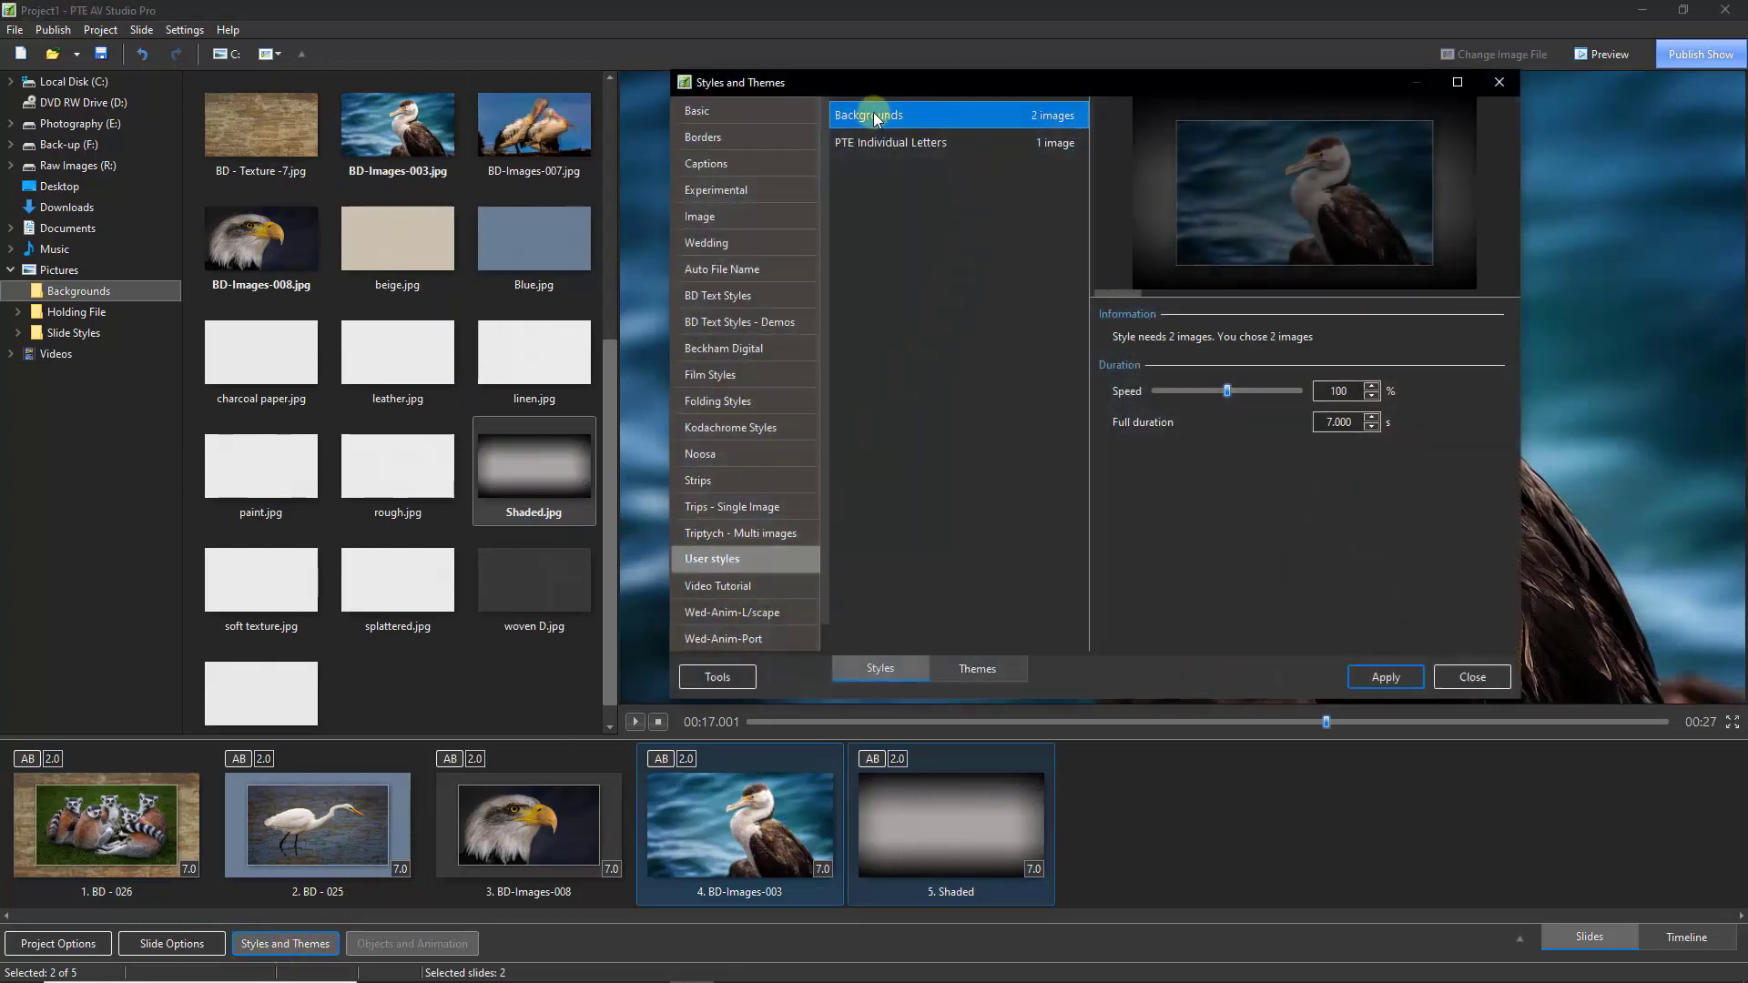
double_click(872, 119)
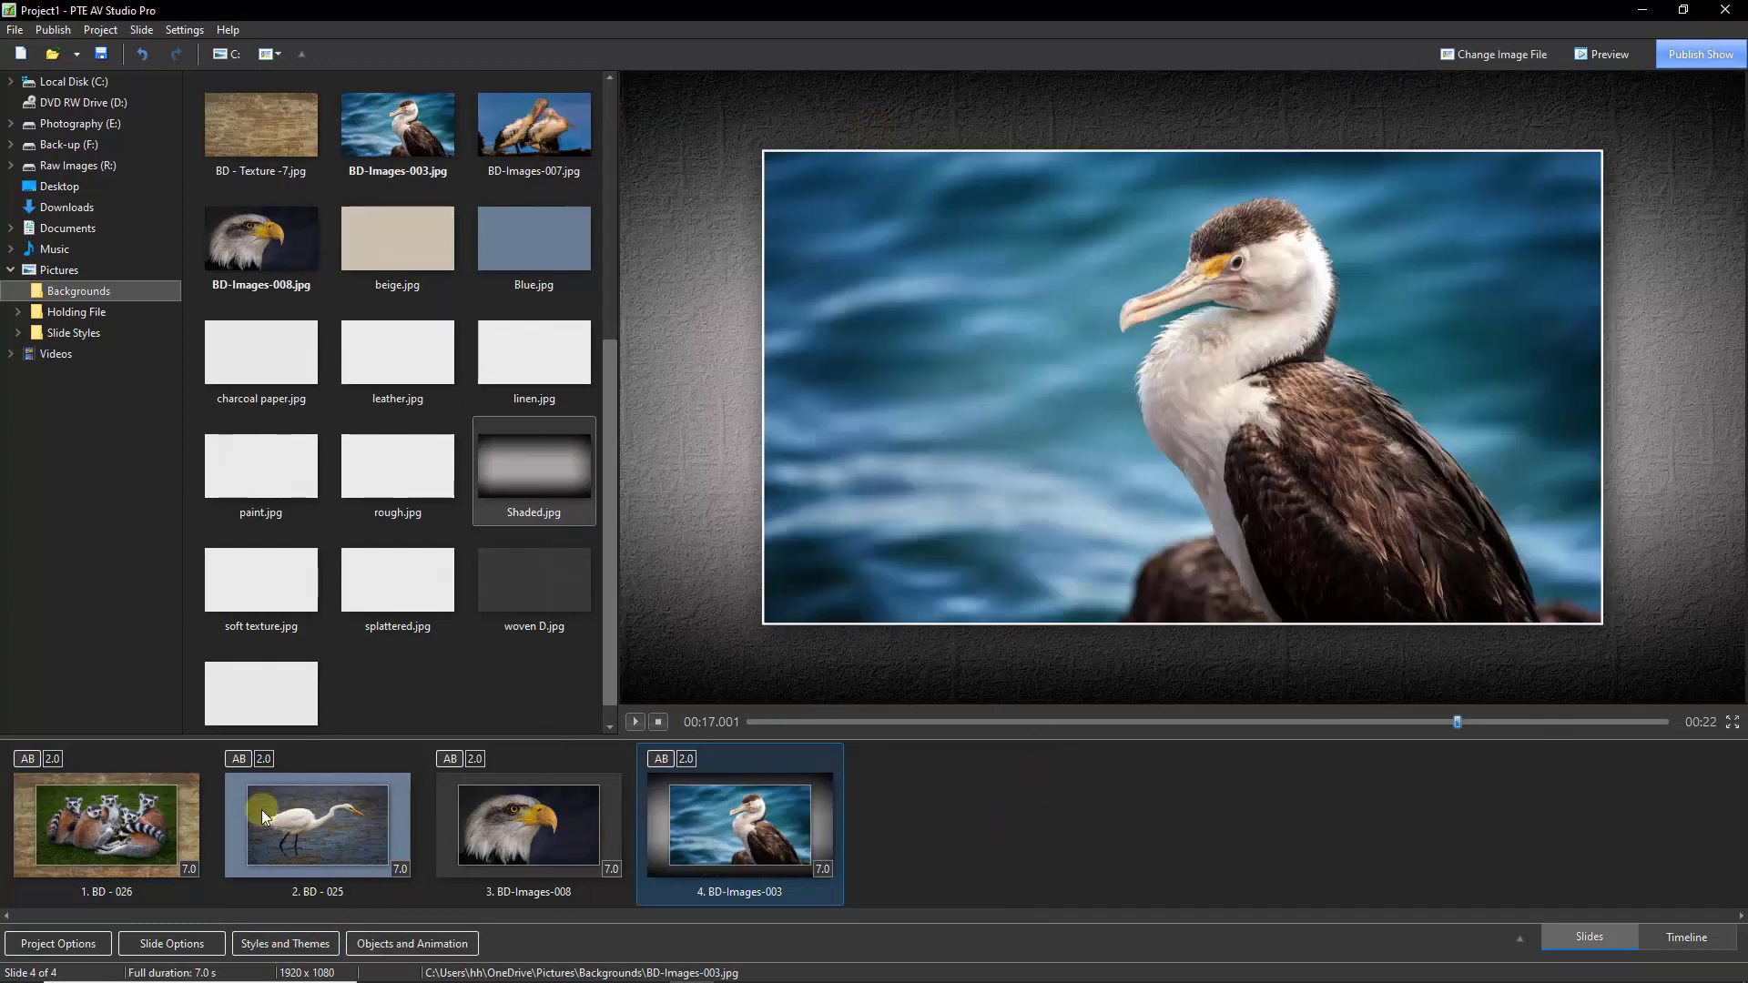
- Review the styled slides BD - 026, BD - 025 and BD-Images-008 one after another
left_click(138, 807)
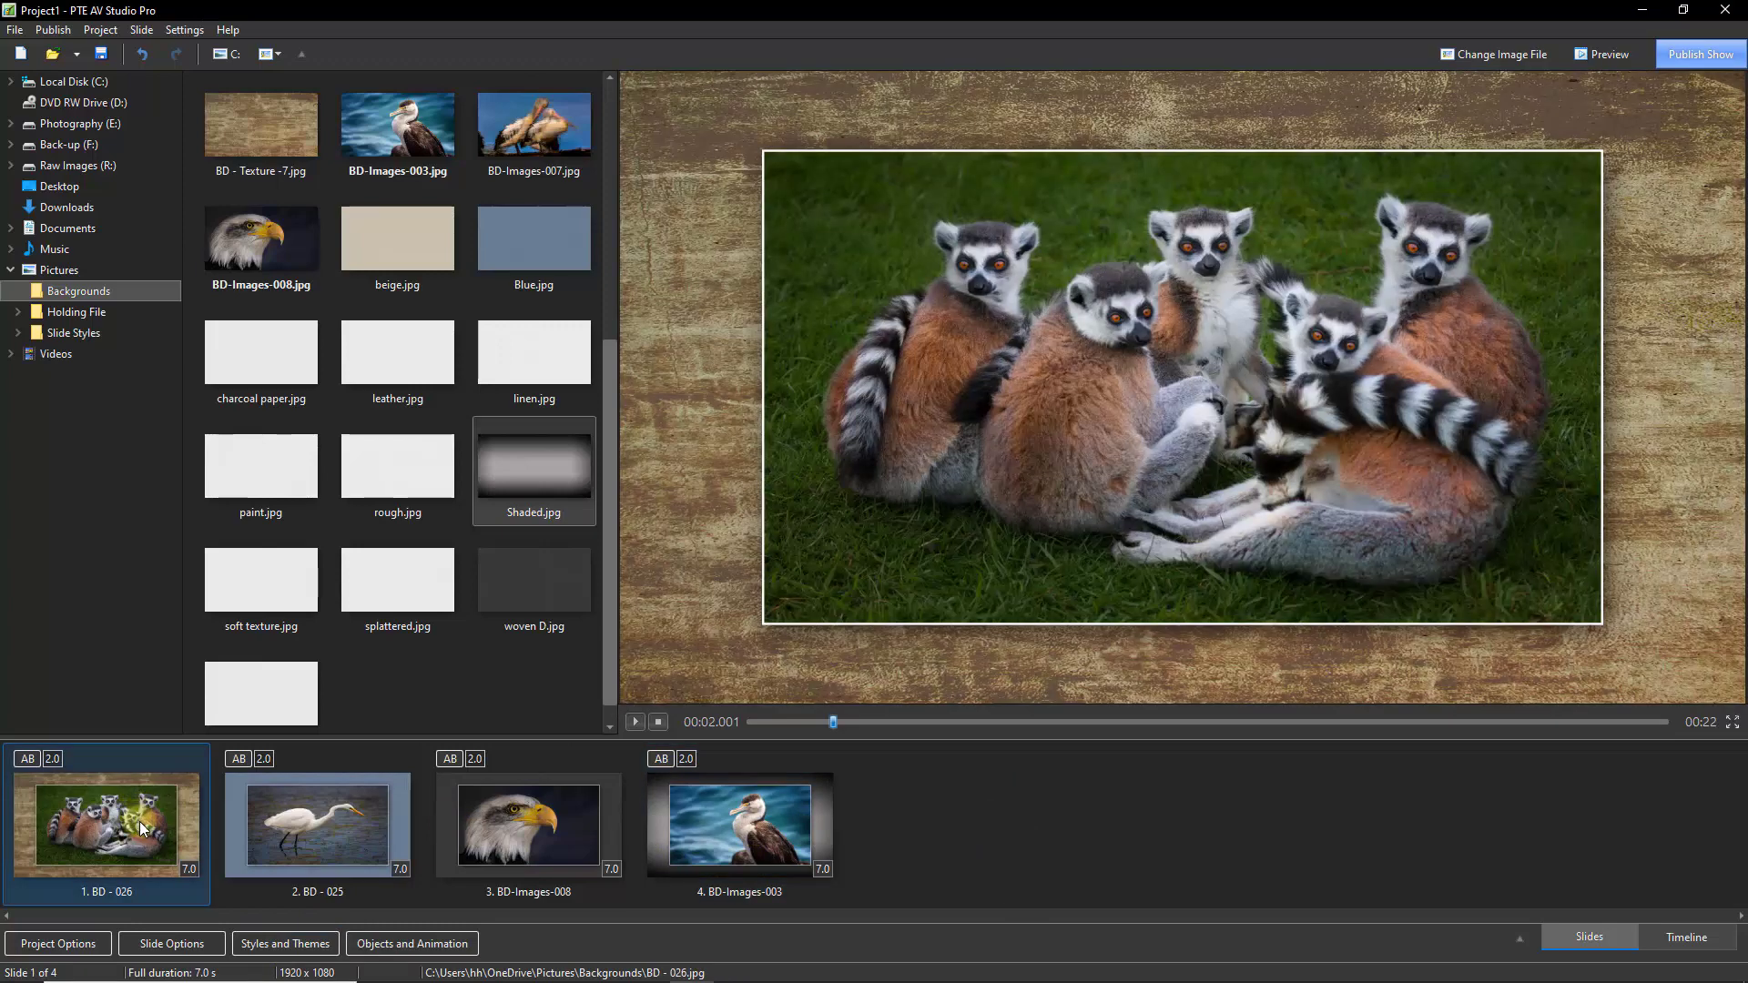
left_click(318, 816)
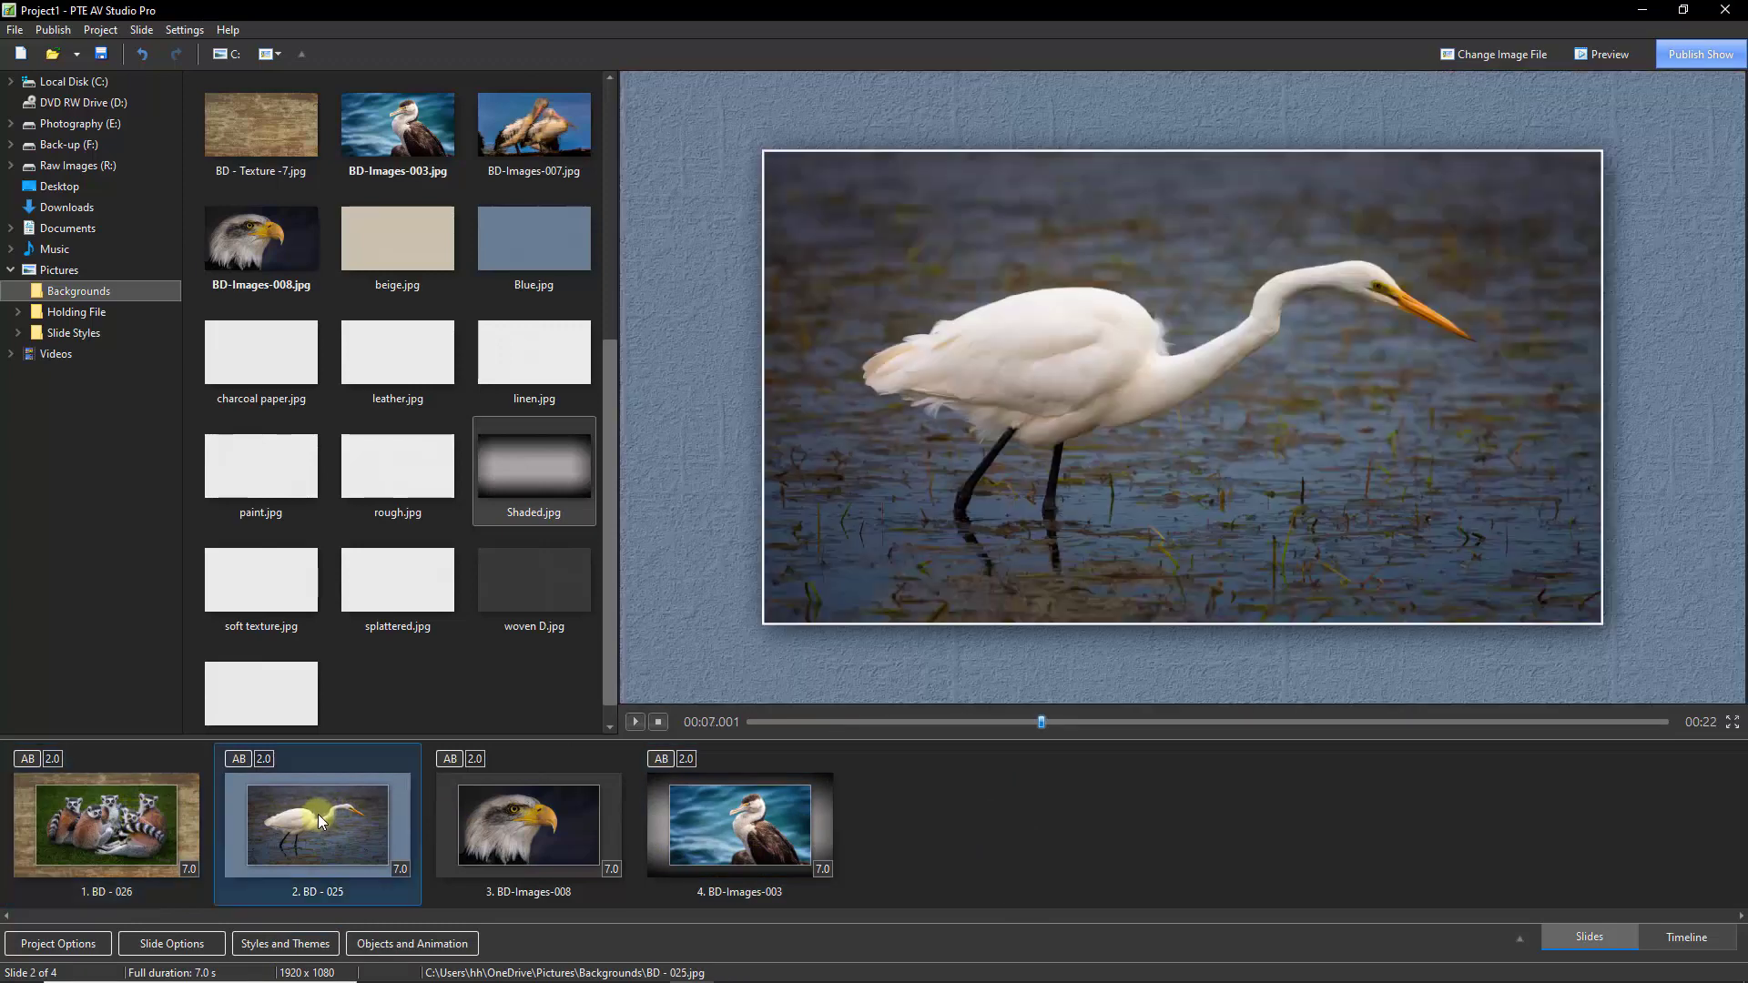
left_click(509, 819)
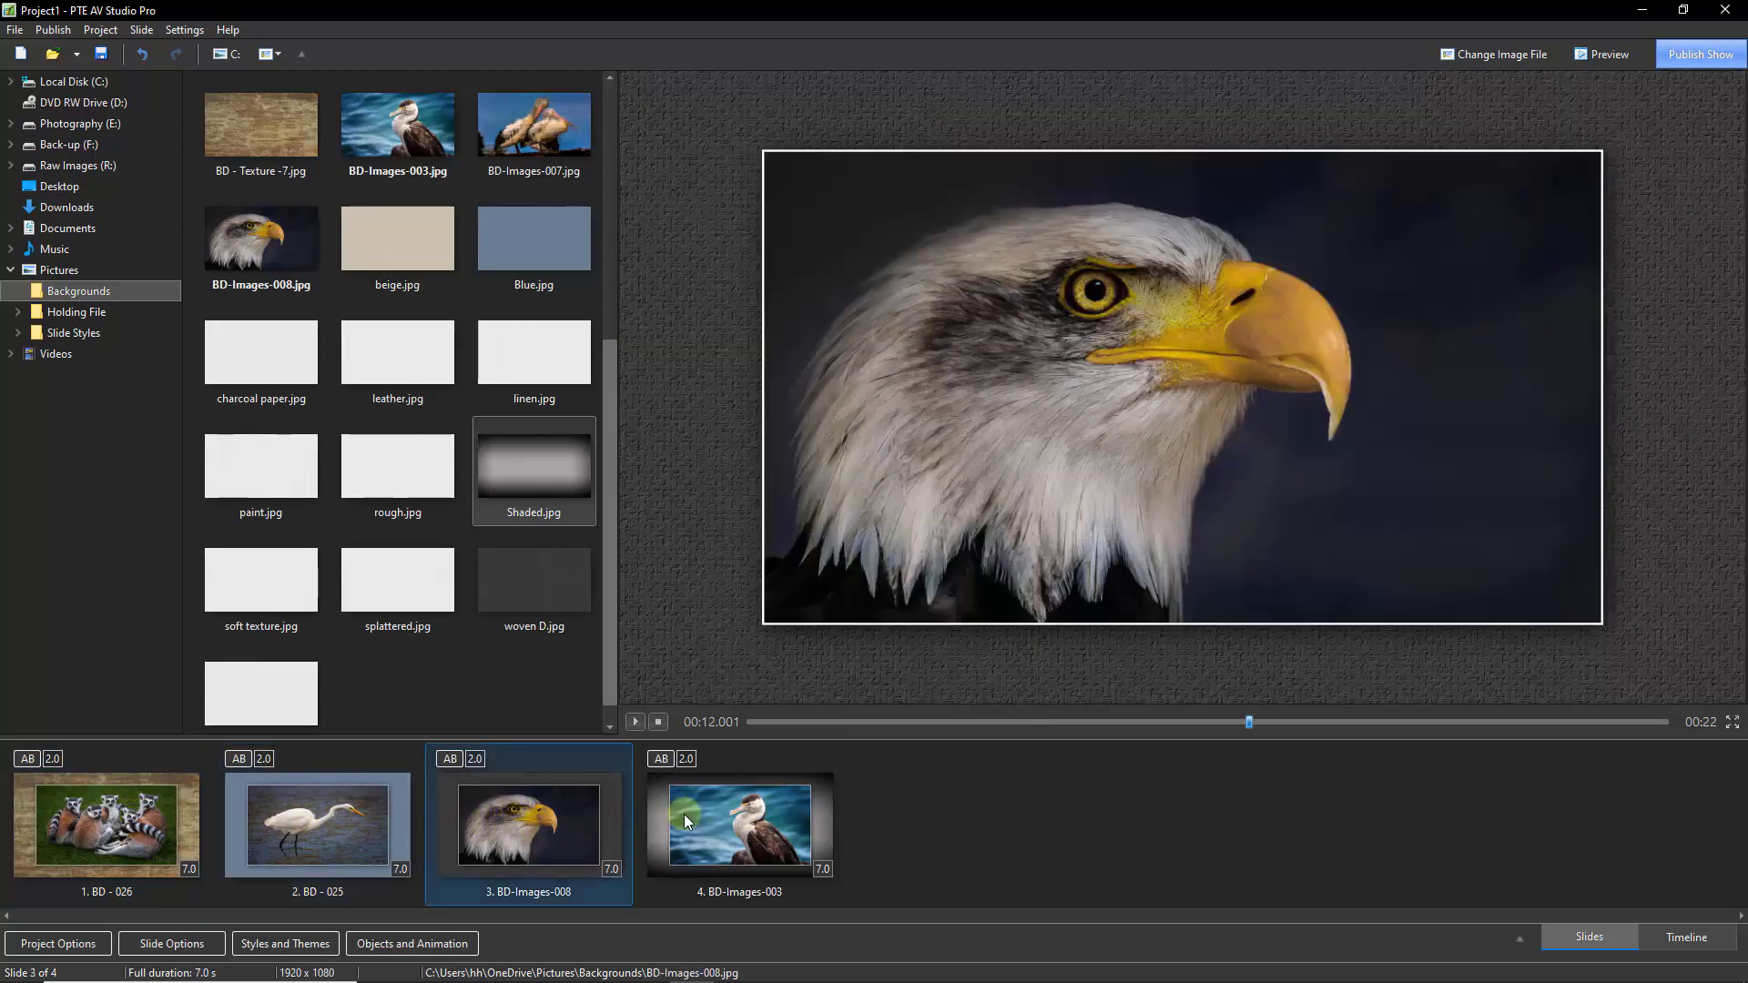
- In the objects editor for slide BD-Images-003, replace the Shaded background picture with splattered.jpg
left_click(708, 825)
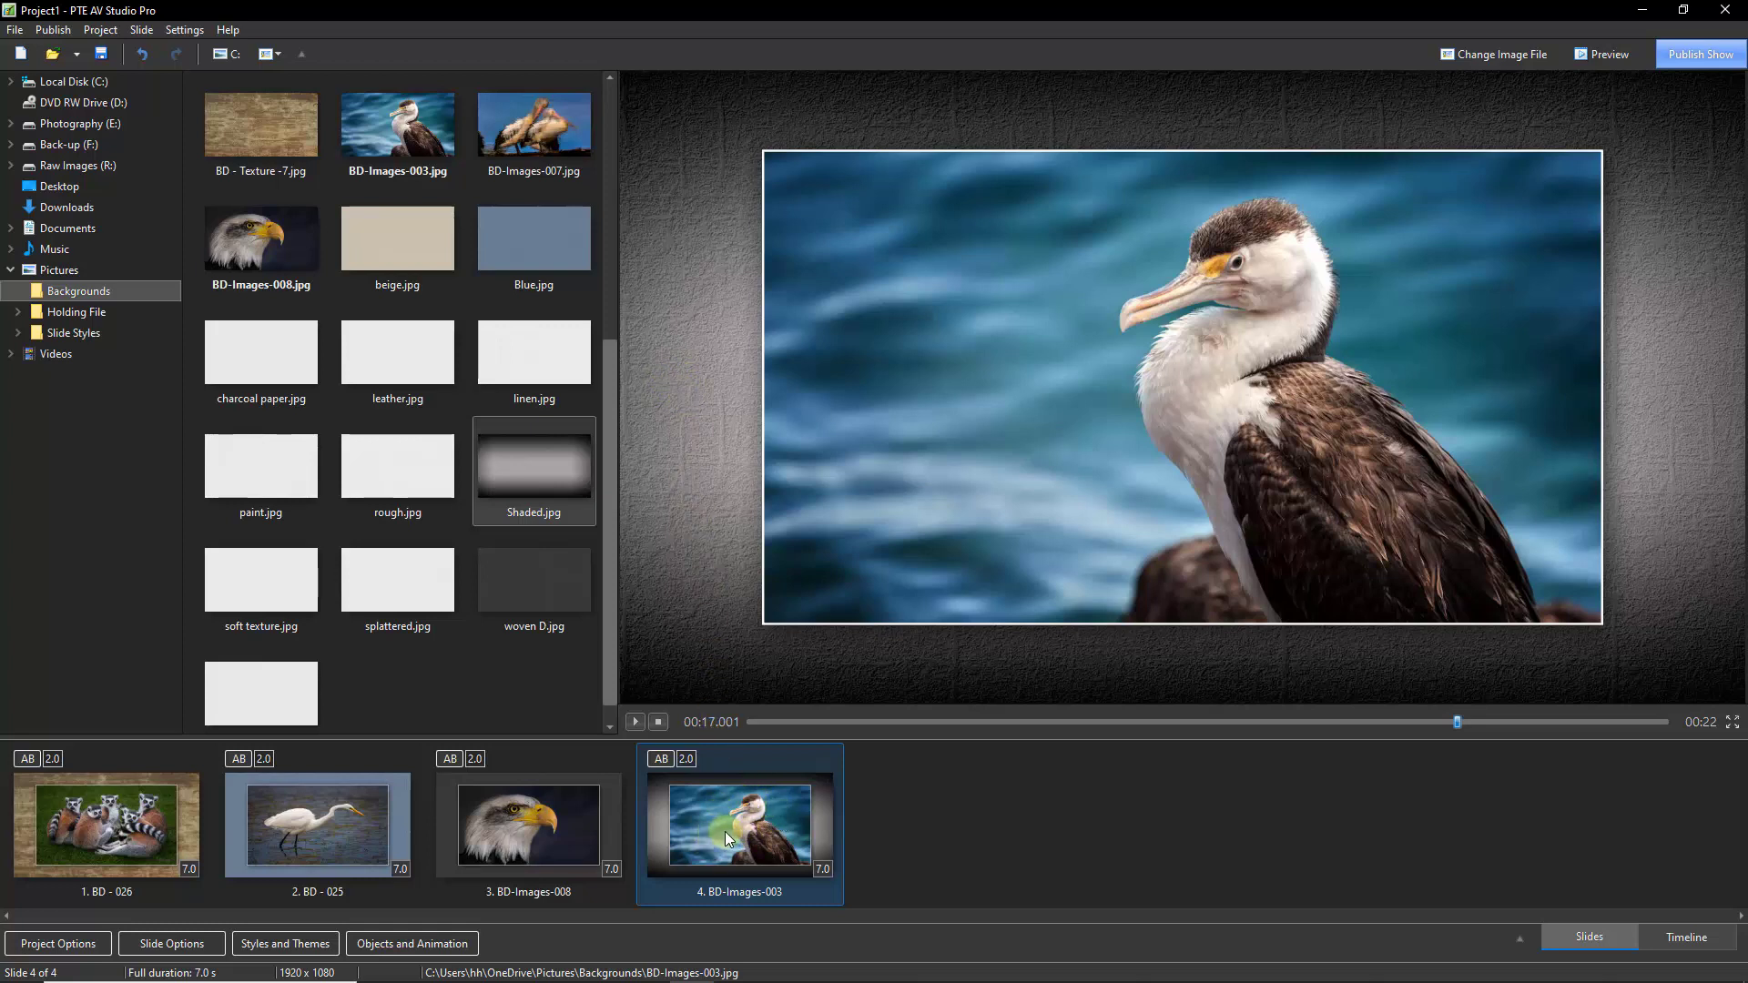
left_click(419, 938)
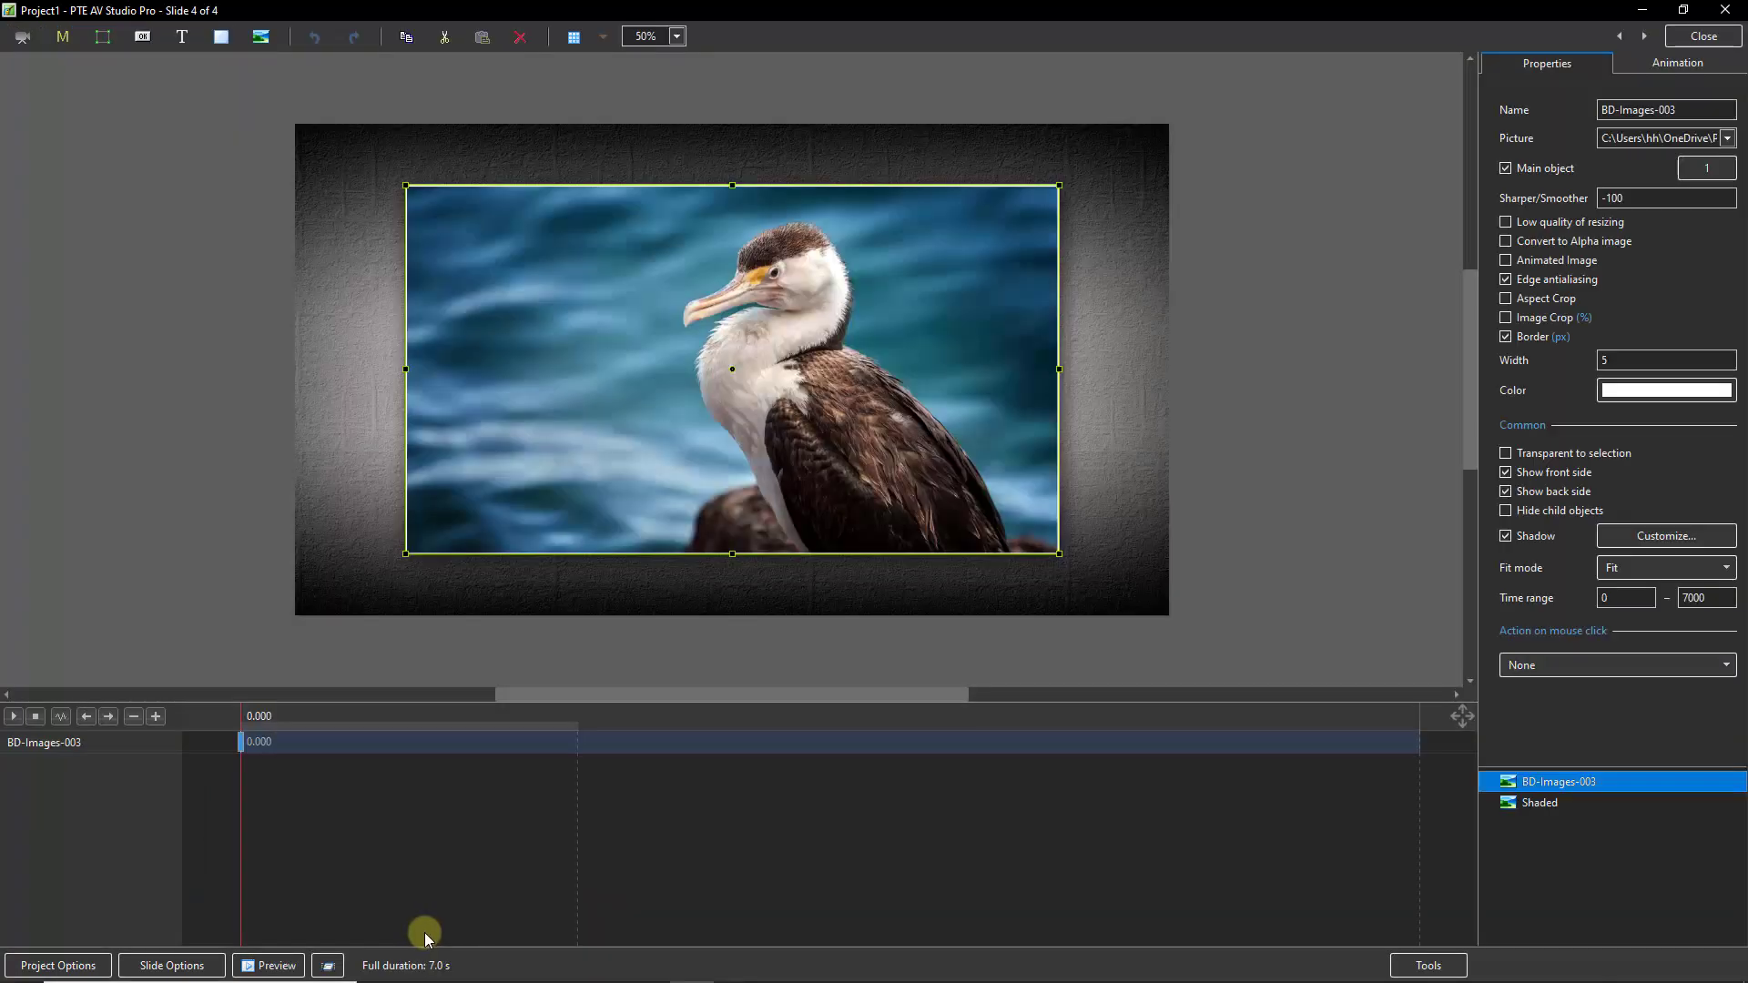
left_click(1535, 806)
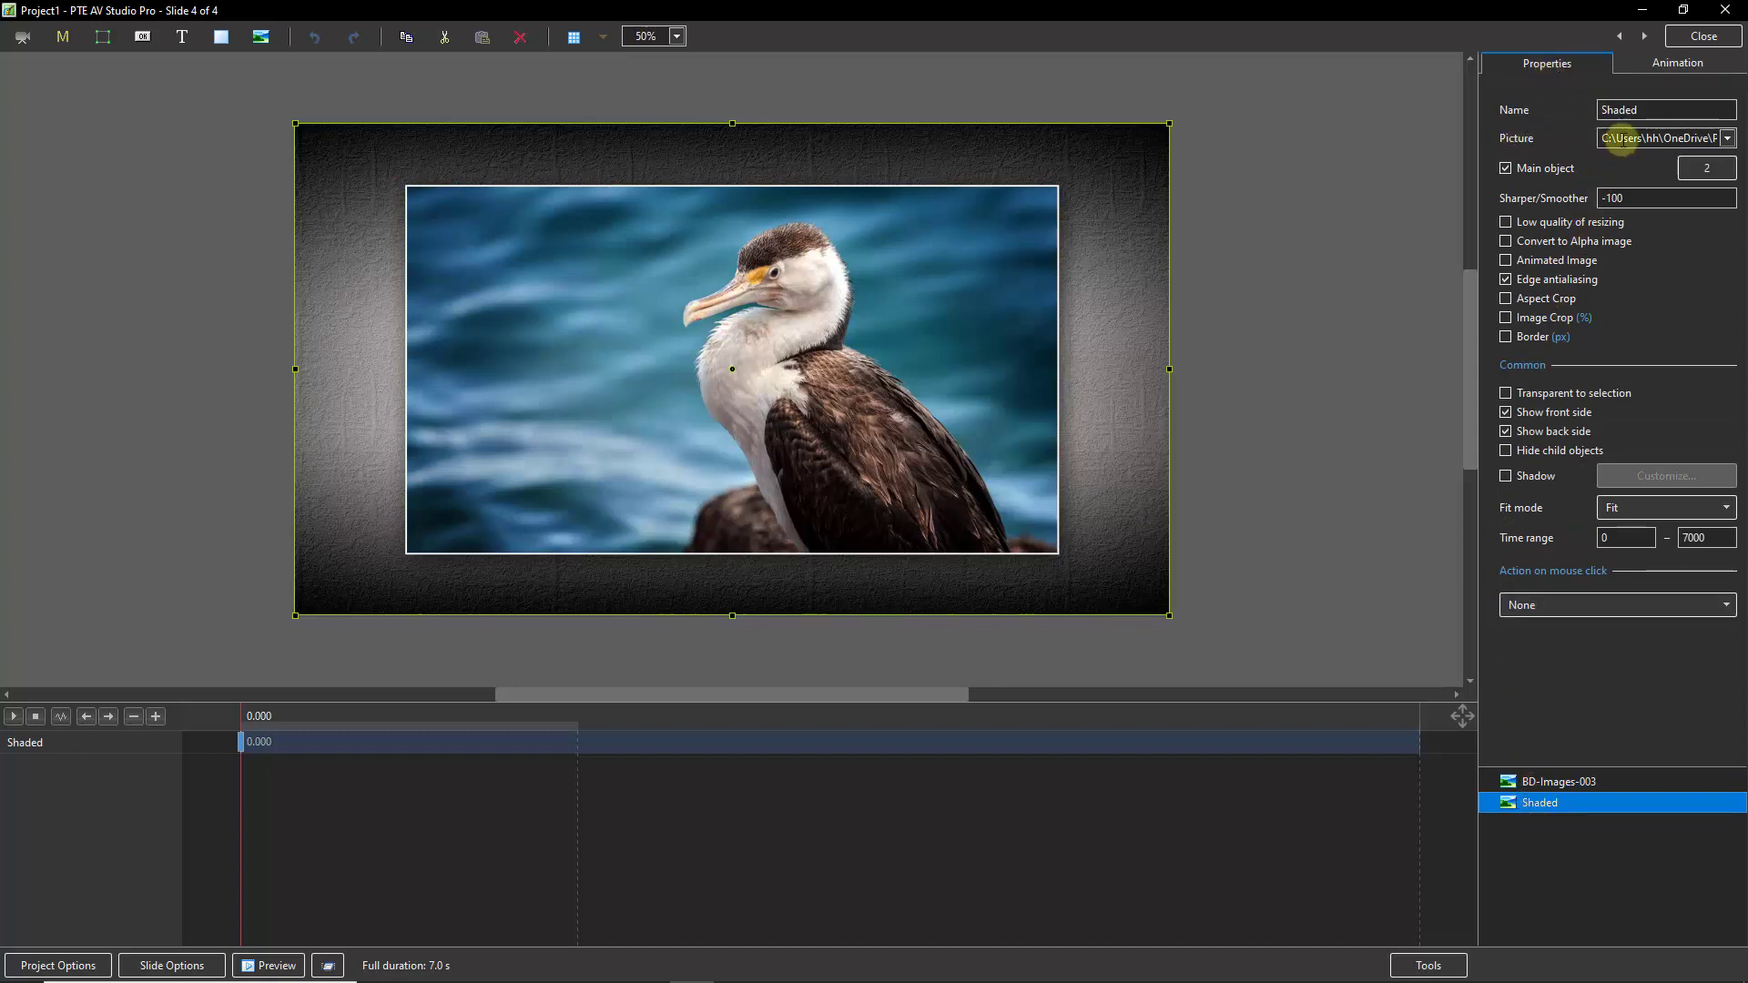
left_click(1729, 144)
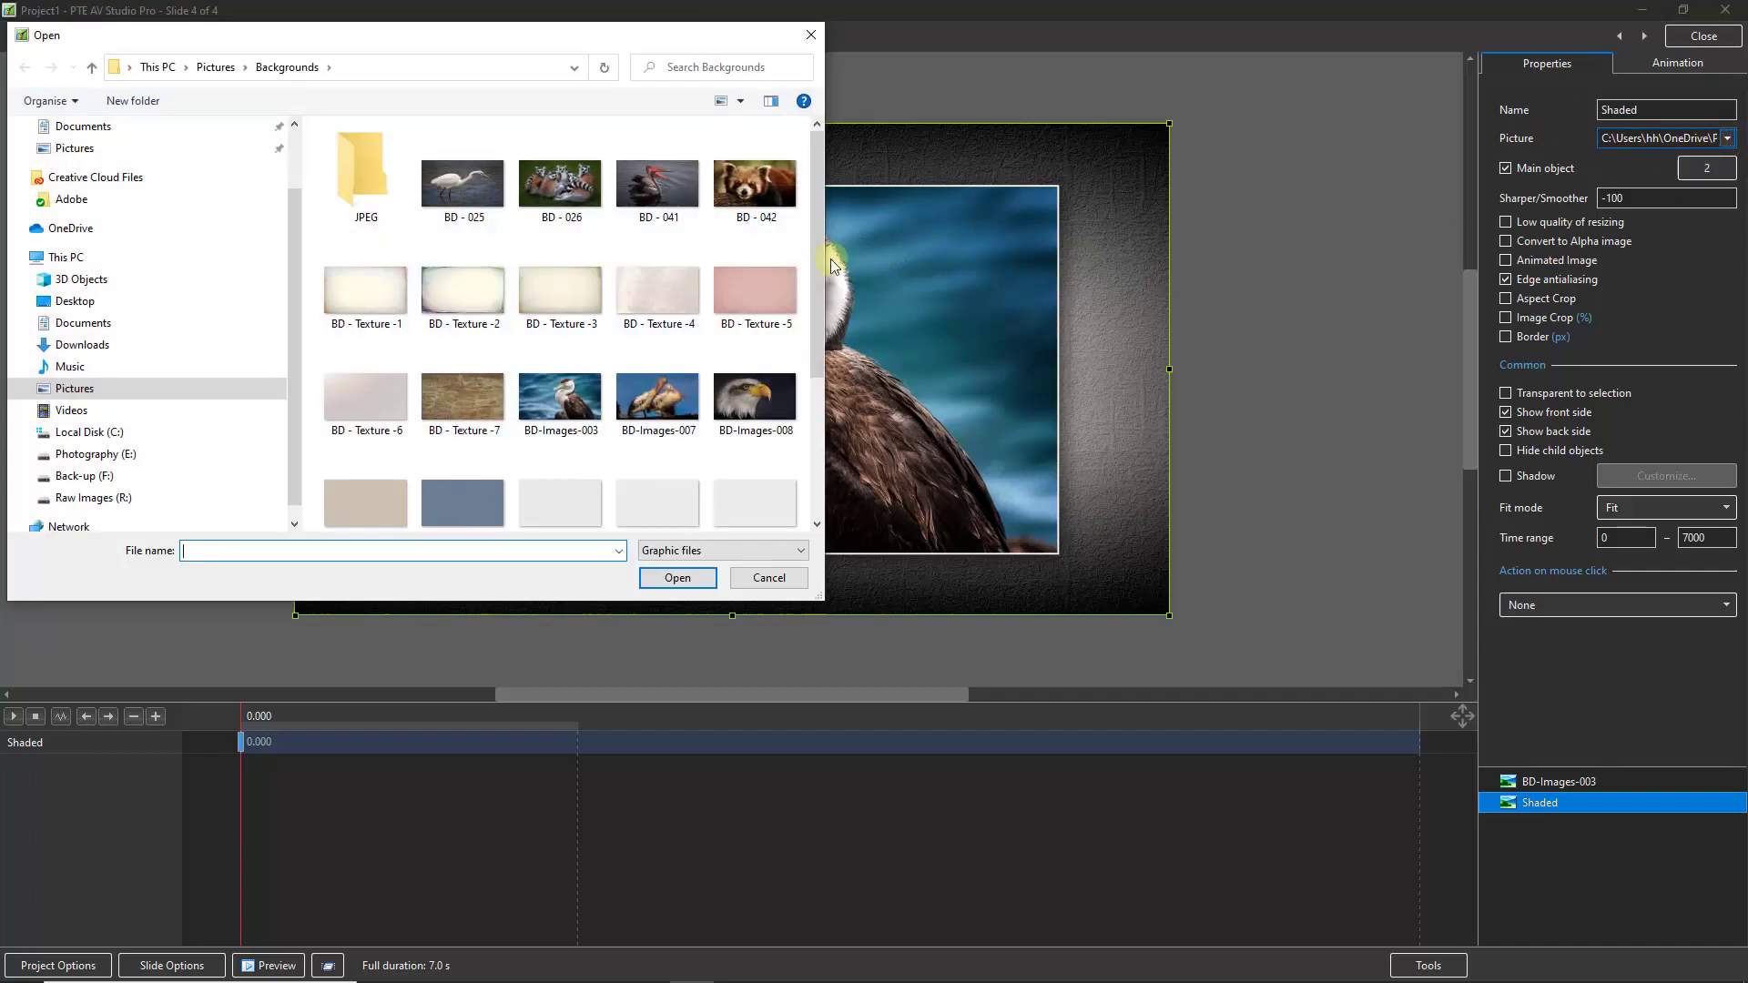
scroll(813, 261, "down", 1)
scroll(804, 335, "down", 1)
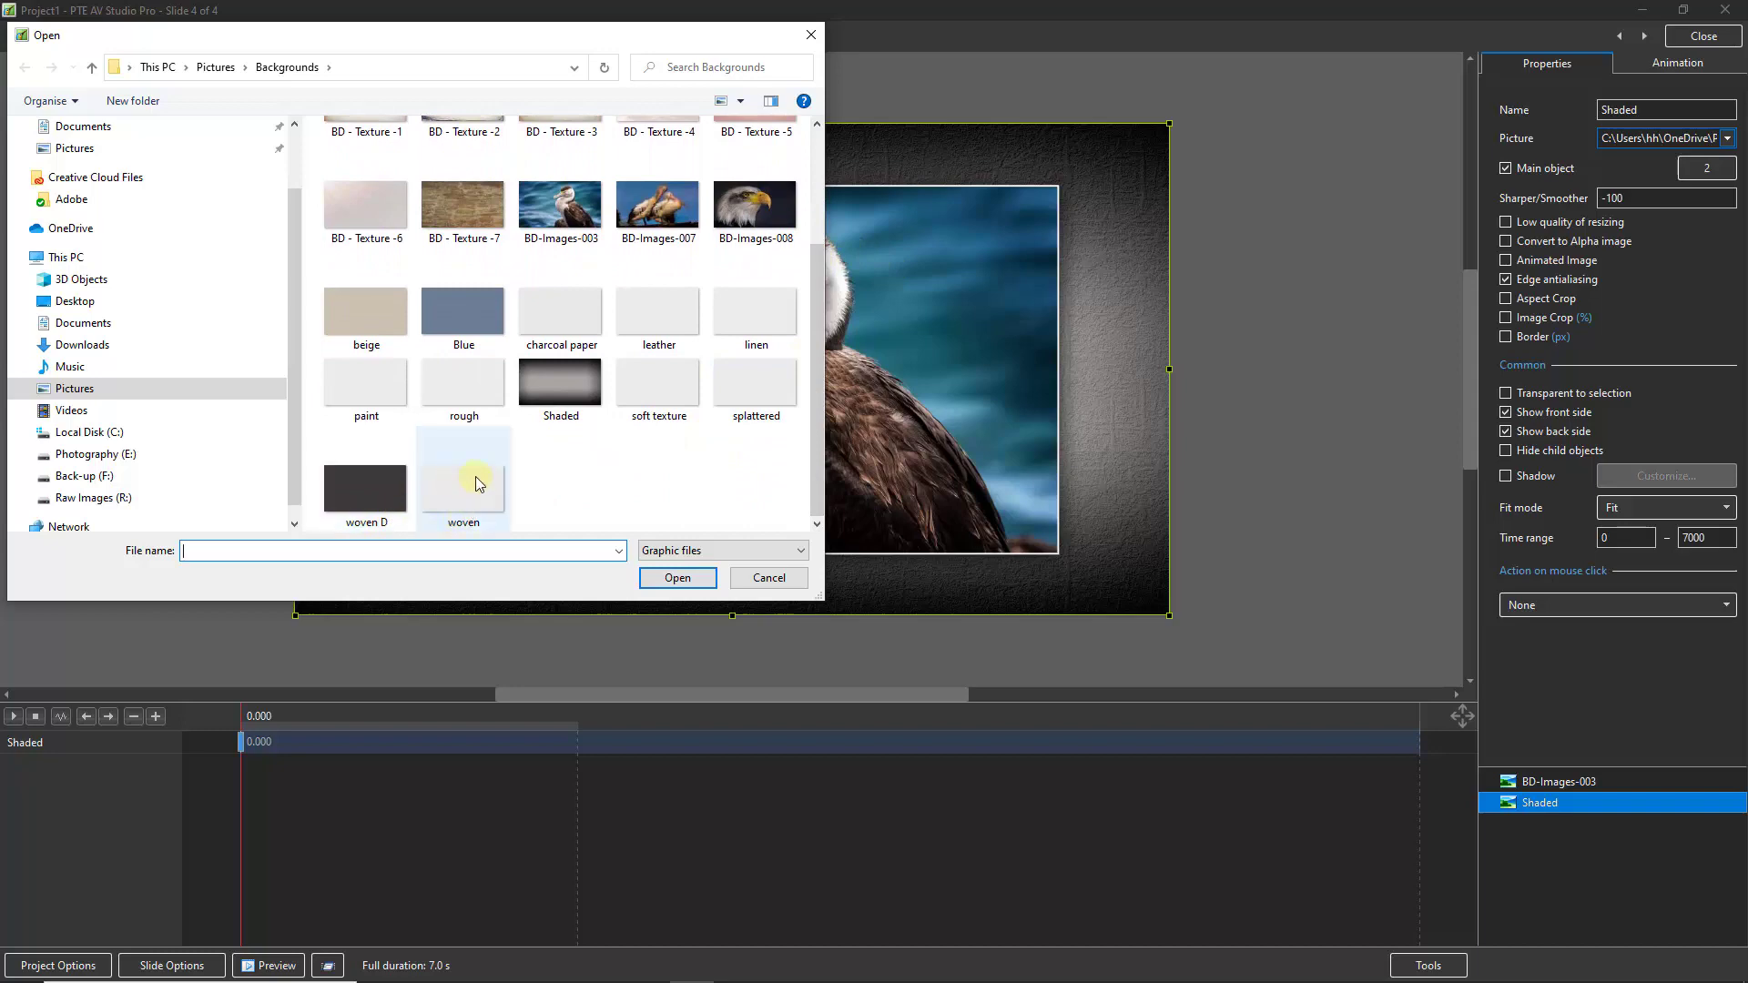
double_click(760, 384)
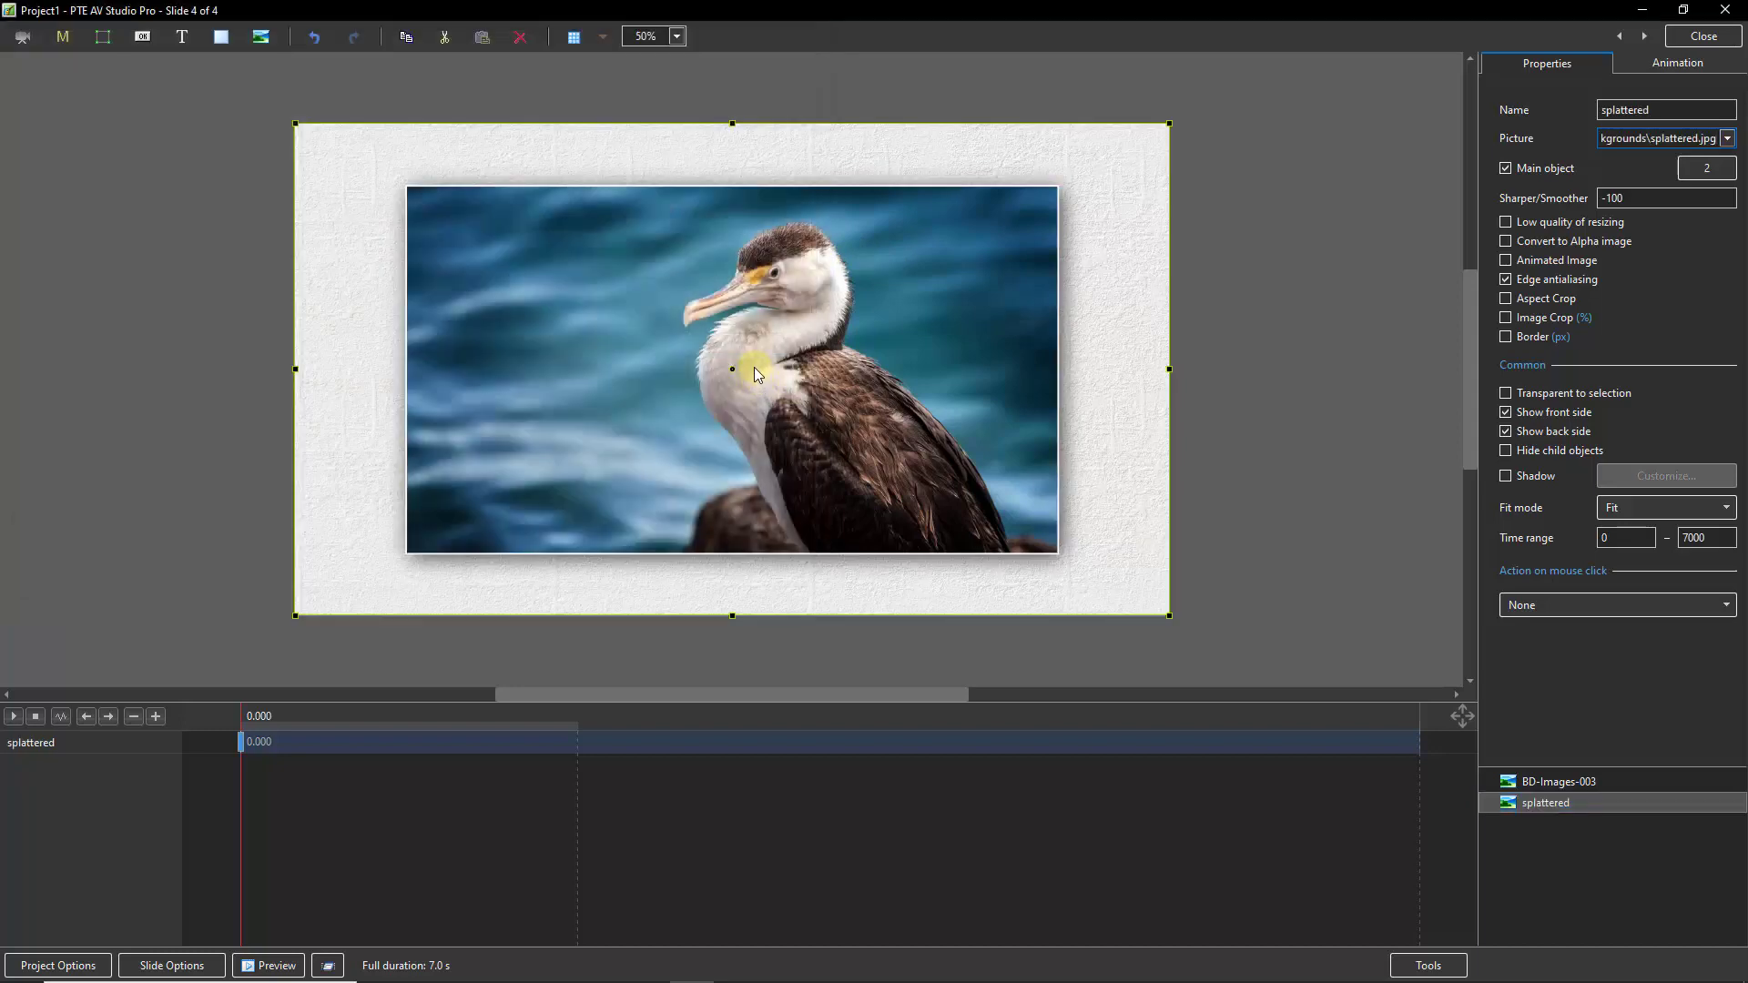